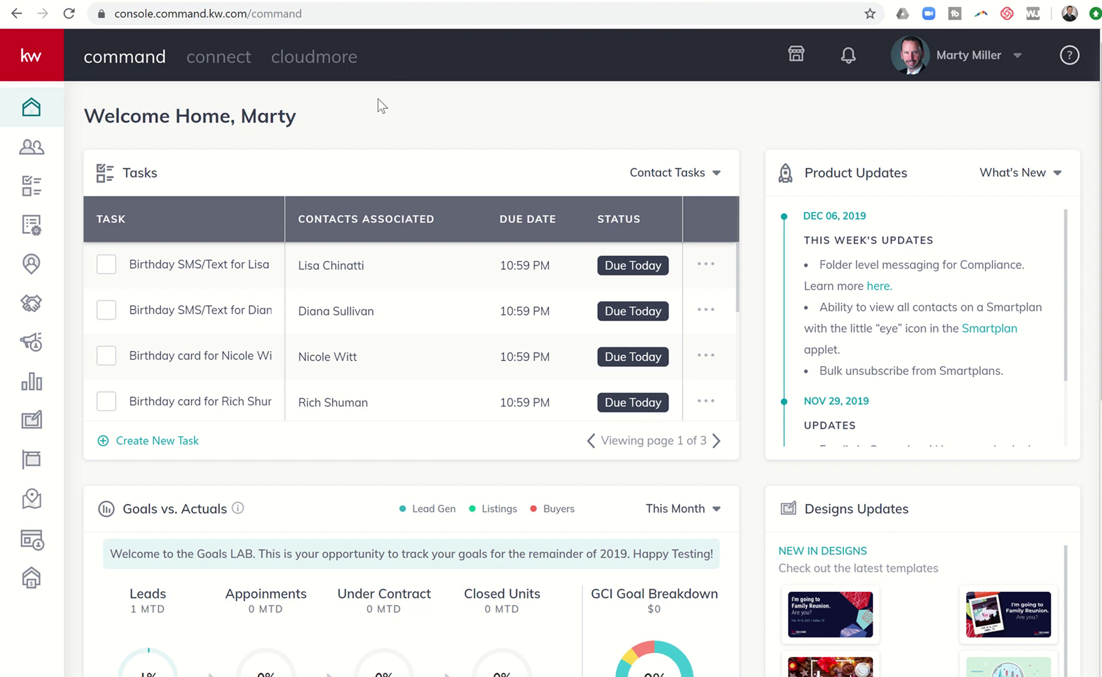
- Open the team's opportunities pipeline showing the Listings and Buyers stages with income totals
{"action": "left_click", "coordinate": [31, 306]}
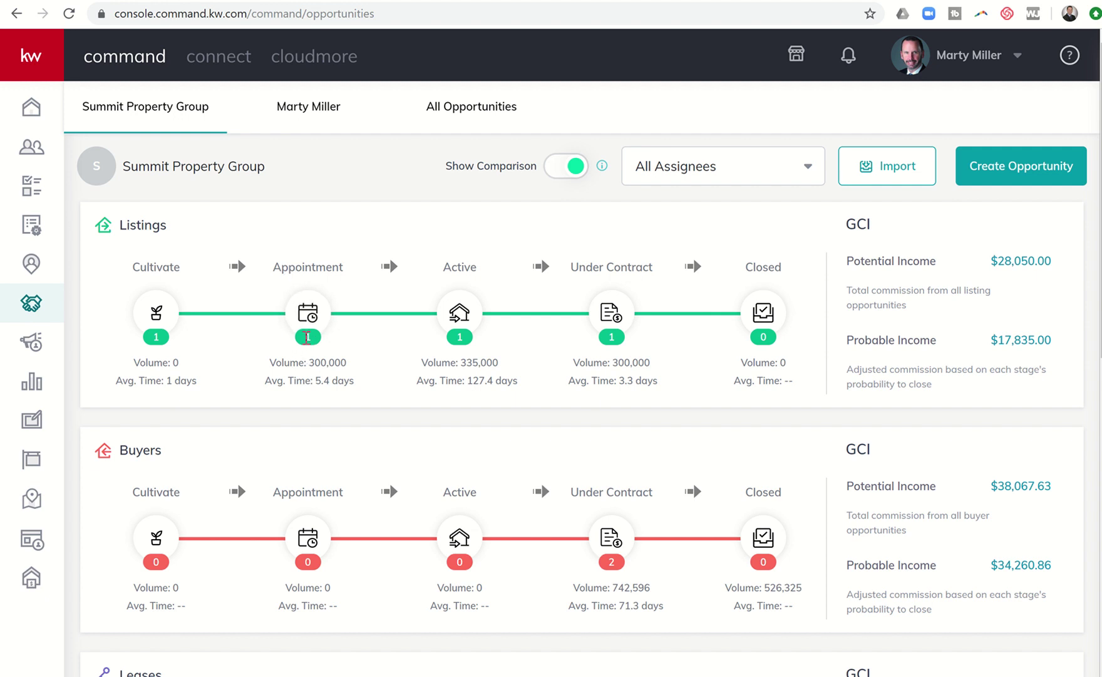
- Open the 123 Main Street listing from the Appointment stage and view its empty Offer Timeline
{"action": "left_click", "coordinate": [308, 315]}
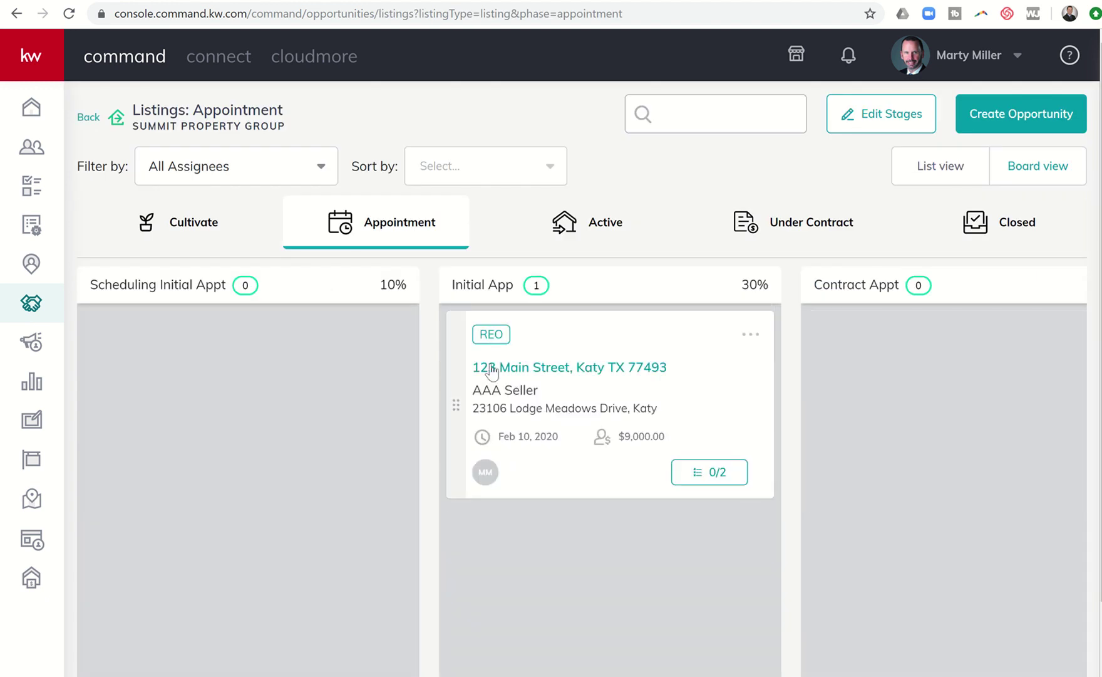
{"action": "left_click", "coordinate": [577, 371]}
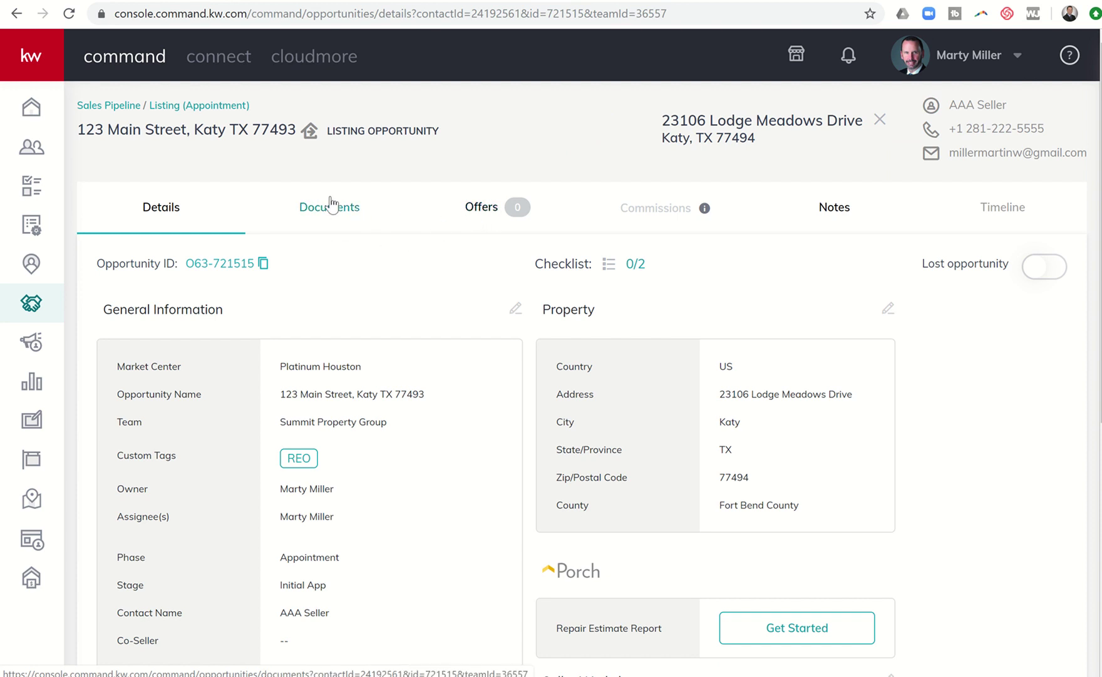
{"action": "left_click", "coordinate": [486, 209]}
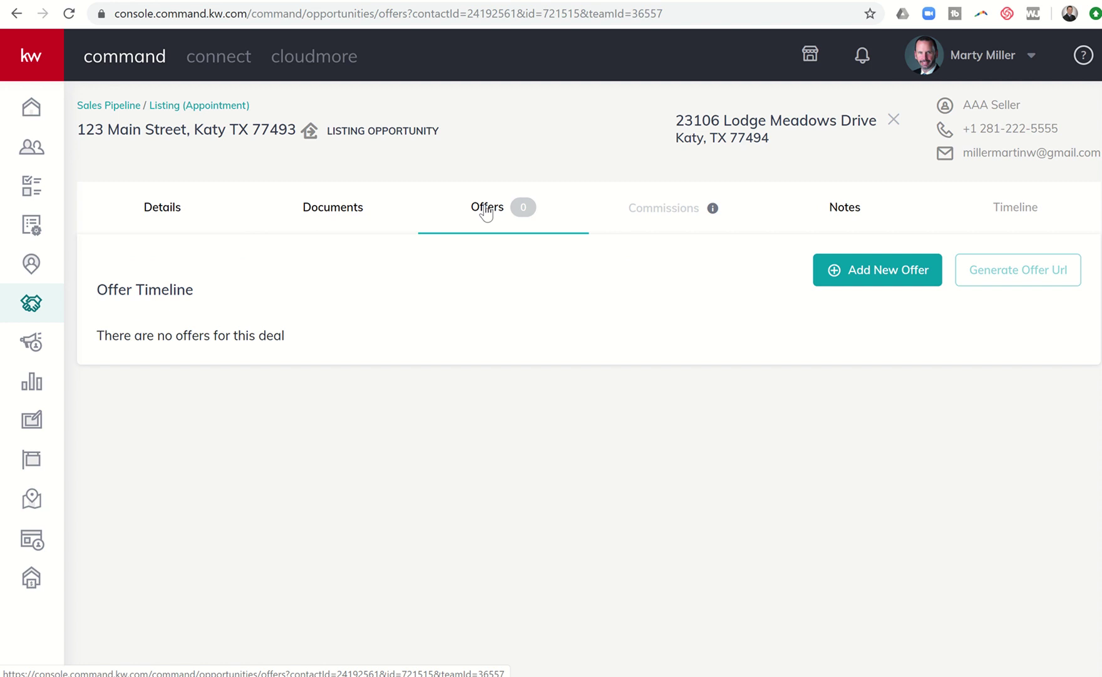
- Create a new offer version, replacing 'Initial Offer' with a buyer offer name for the buyers
{"action": "left_click", "coordinate": [880, 275]}
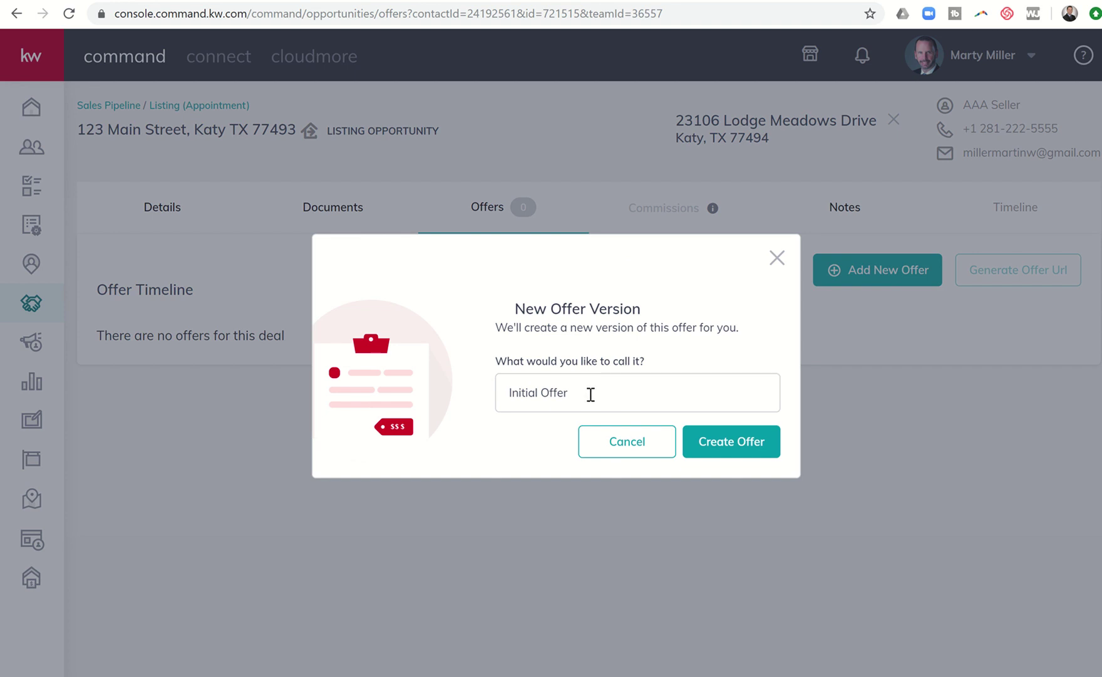
{"action": "left_click_drag", "start_coordinate": [591, 395], "coordinate": [400, 393]}
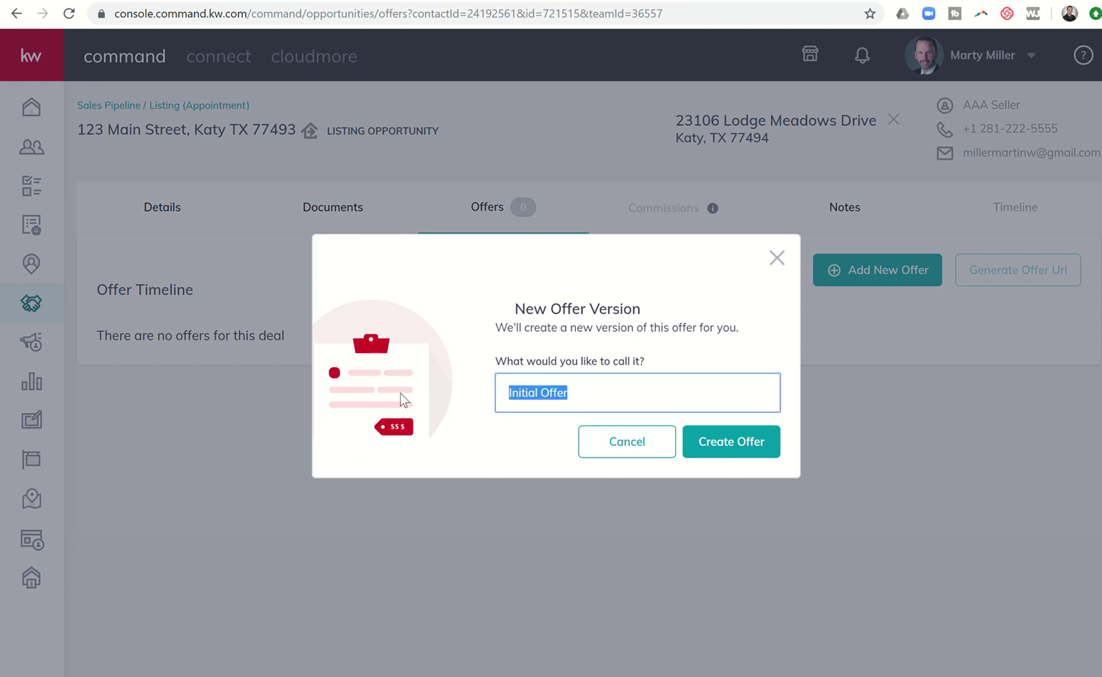
{"action": "left_click", "coordinate": [400, 392]}
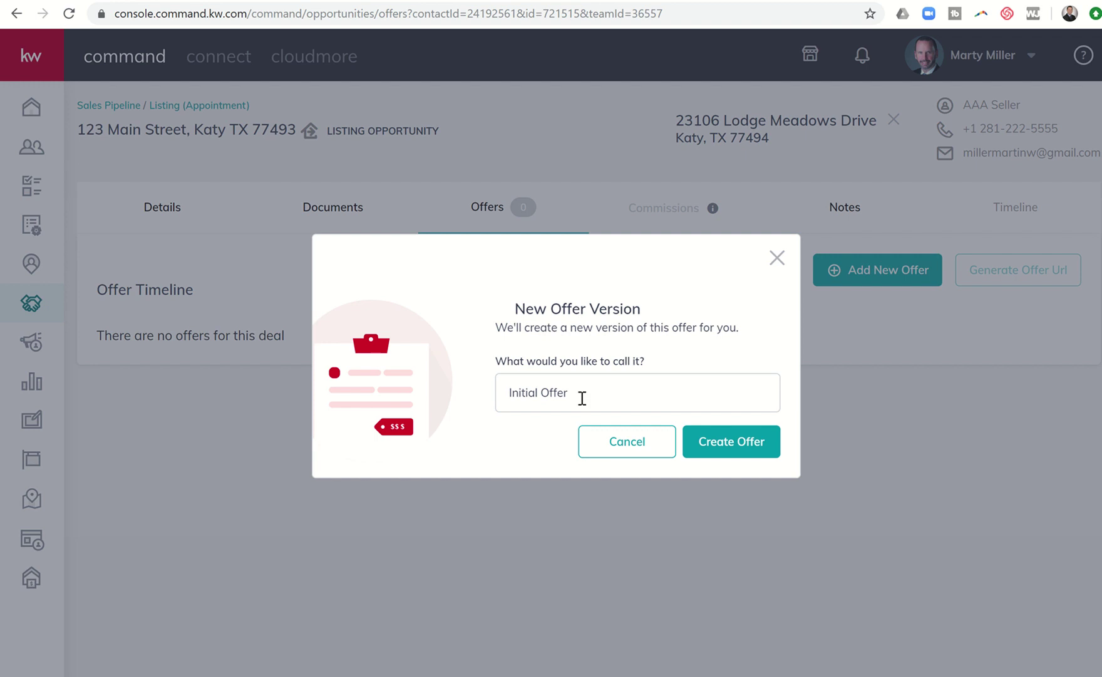
{"action": "left_click", "coordinate": [524, 512]}
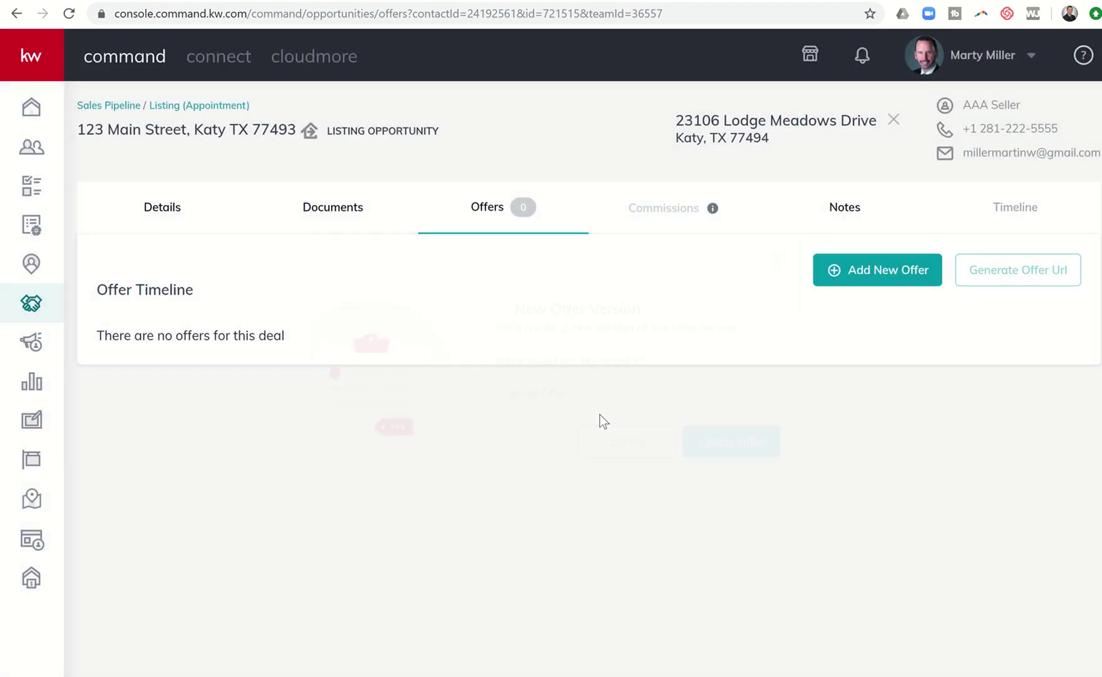
{"action": "left_click", "coordinate": [838, 279]}
{"action": "left_click_drag", "start_coordinate": [613, 389], "coordinate": [424, 370]}
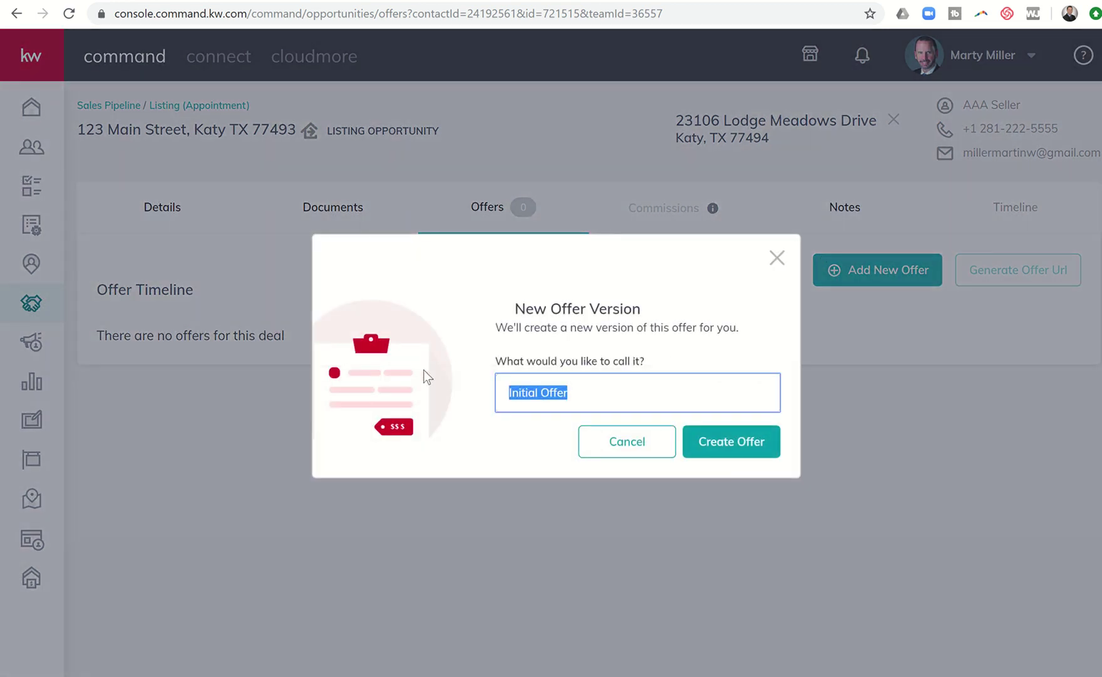
{"action": "type", "text": "Buyer Offer - "}
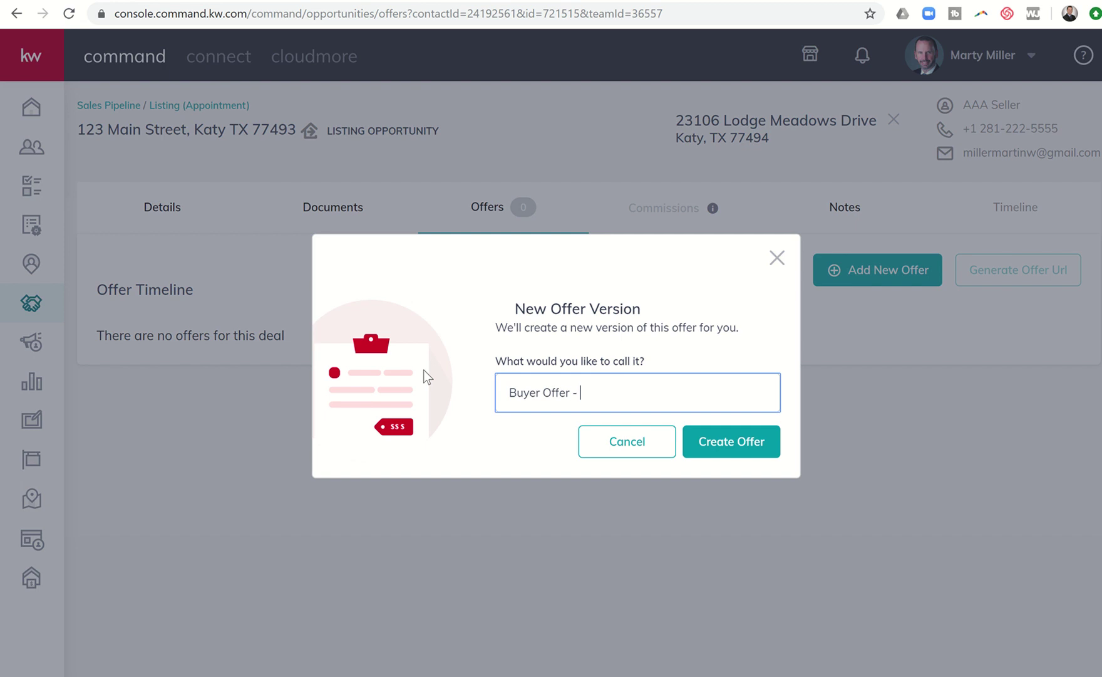
{"action": "type", "text": "Midkey & Minnie Mouse"}
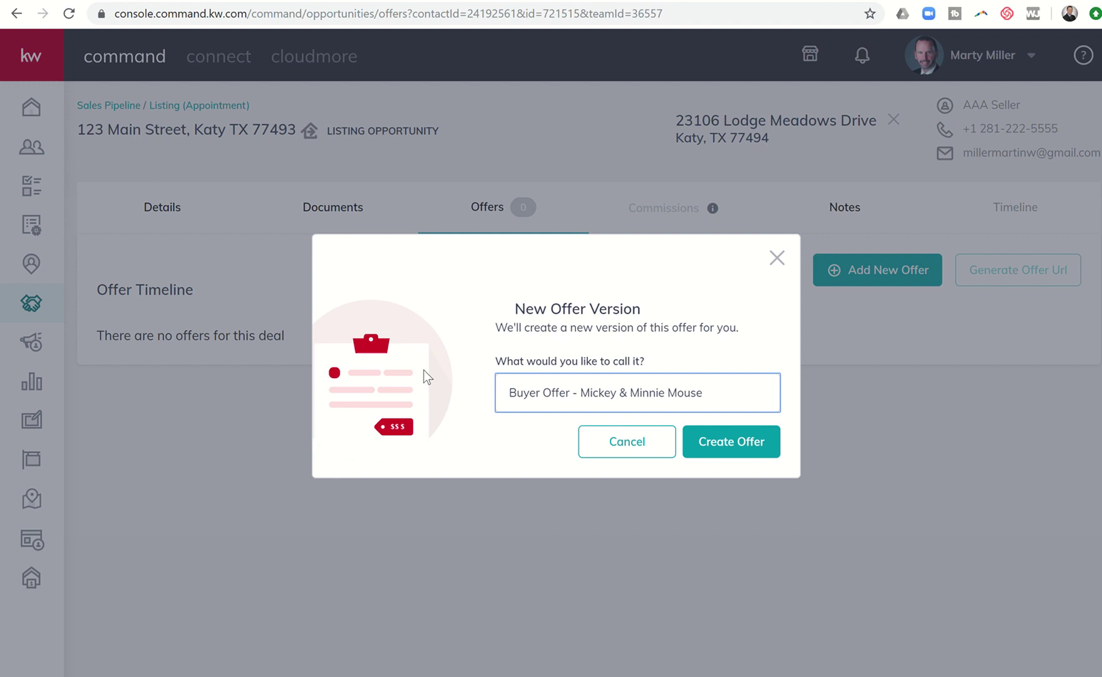
{"action": "left_click", "coordinate": [719, 442]}
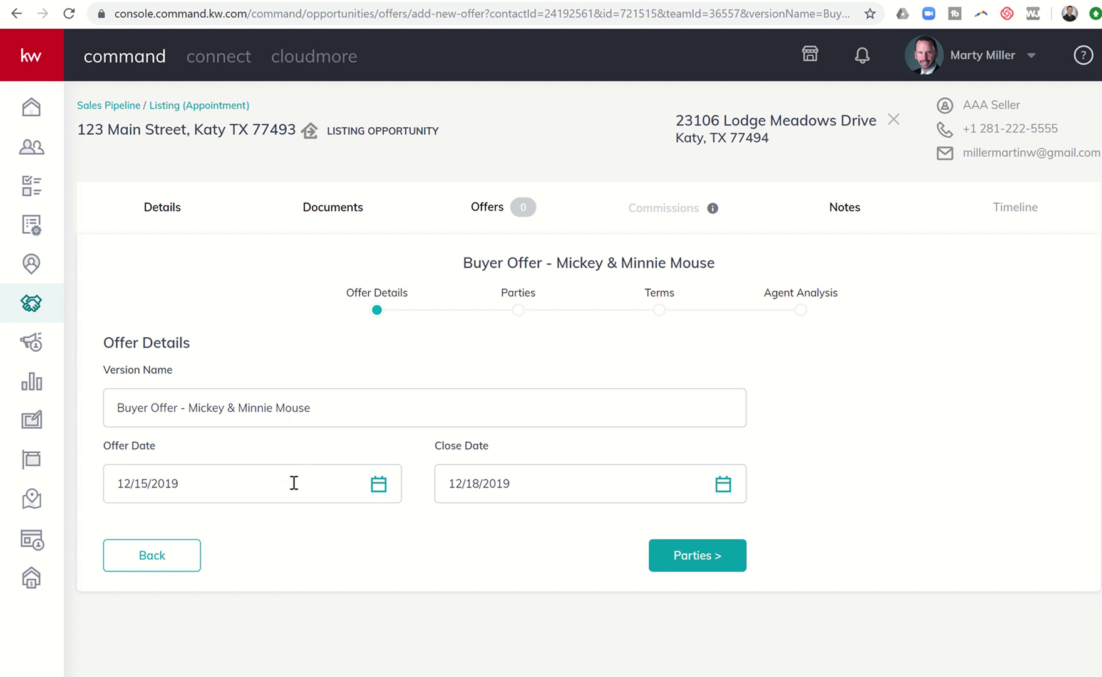
- Change the offer's close date to December 31, 2019
{"action": "left_click", "coordinate": [527, 480]}
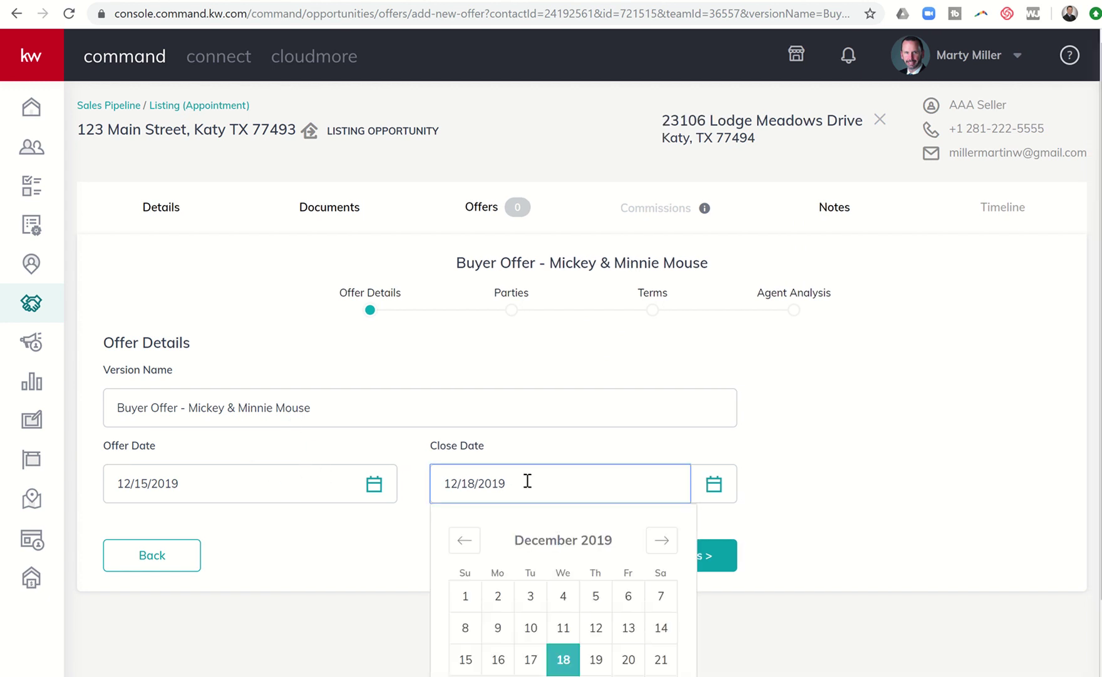
{"action": "scroll", "coordinate": [581, 519], "scroll_direction": "down", "scroll_amount": 1}
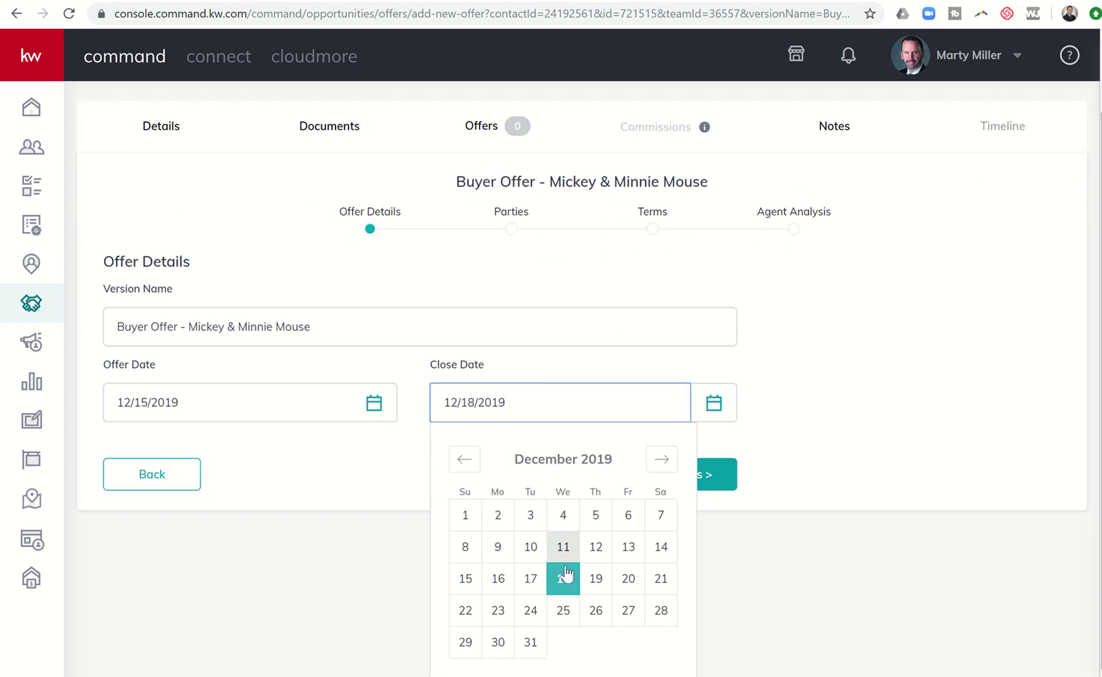
{"action": "left_click", "coordinate": [531, 642]}
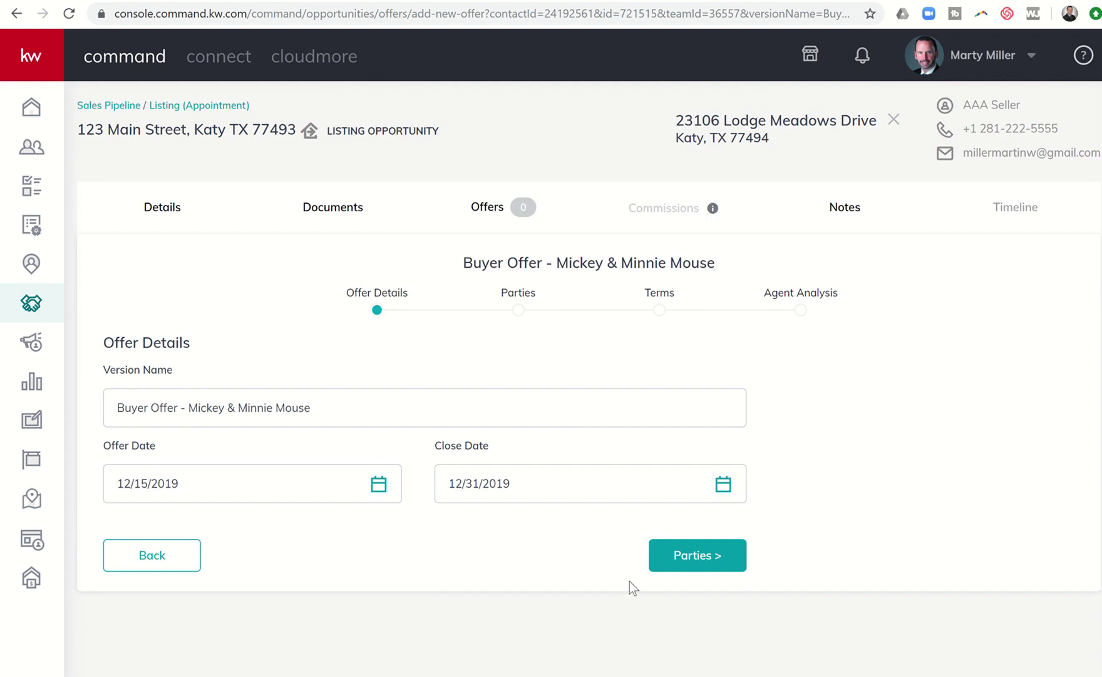
- On the Parties step, fill in the buyer's name, e-mail address and phone number
{"action": "left_click", "coordinate": [692, 557]}
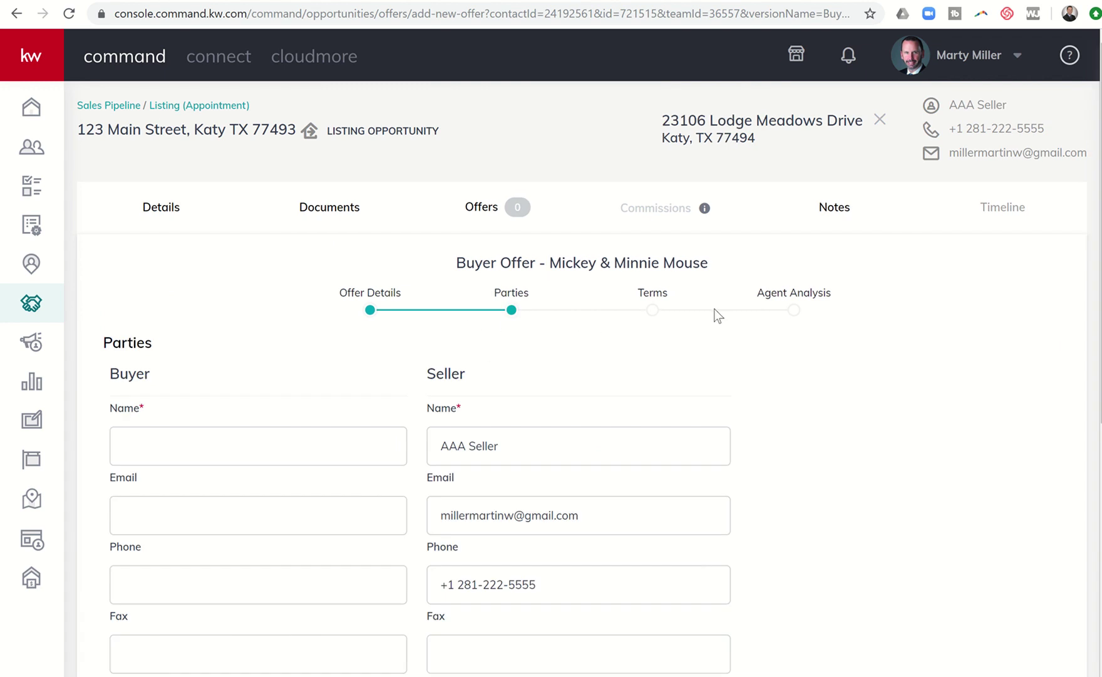
{"action": "scroll", "coordinate": [499, 337], "scroll_direction": "down", "scroll_amount": 2}
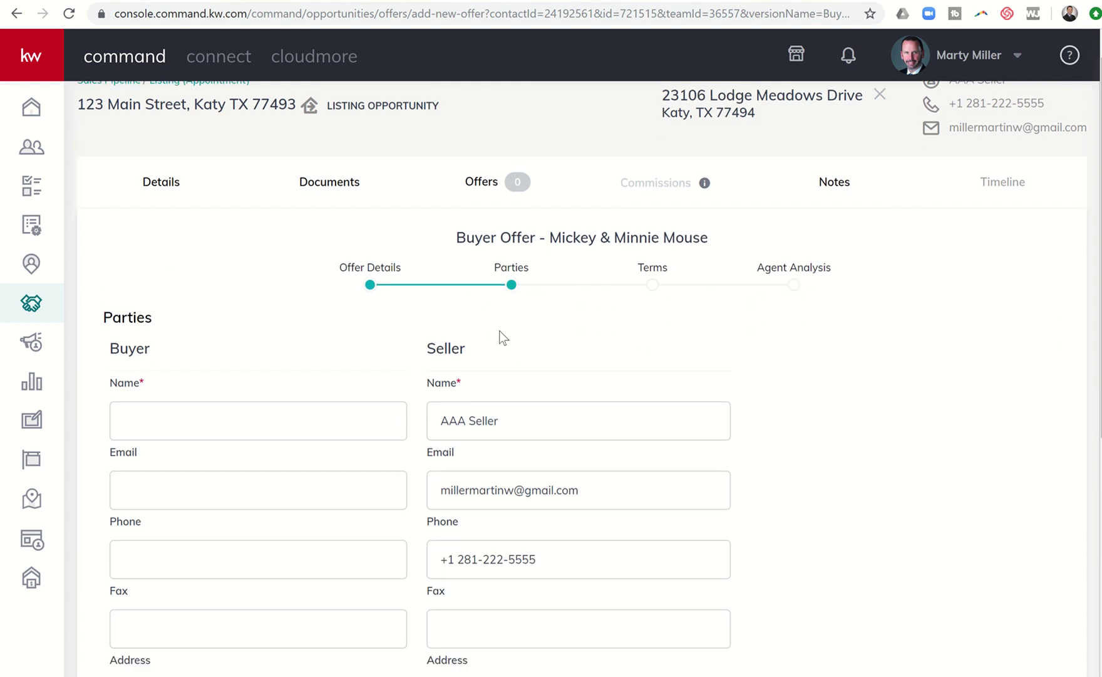
{"action": "left_click", "coordinate": [251, 288]}
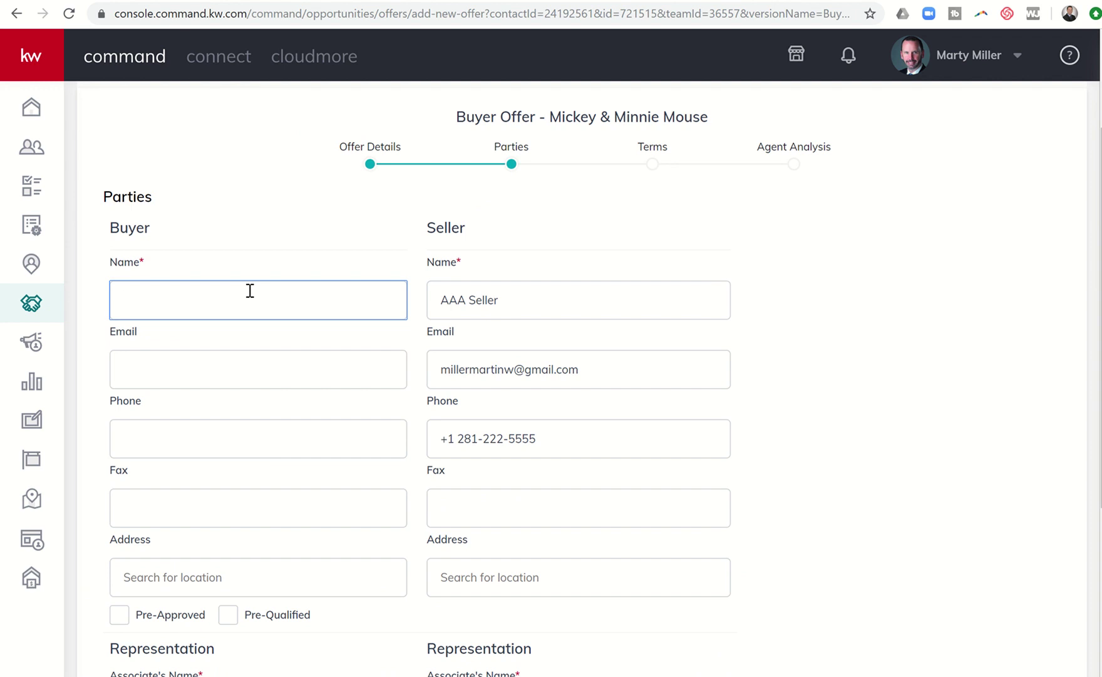
{"action": "key", "text": "Tab"}
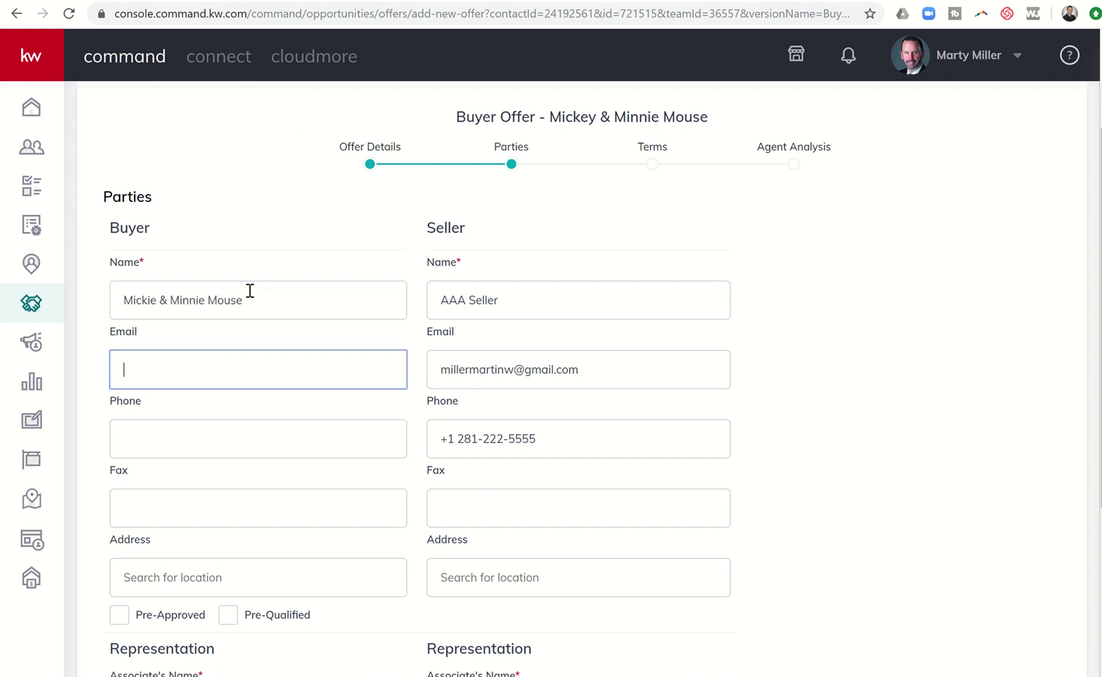
{"action": "key", "text": "BackSpace"}
{"action": "key", "text": "Tab"}
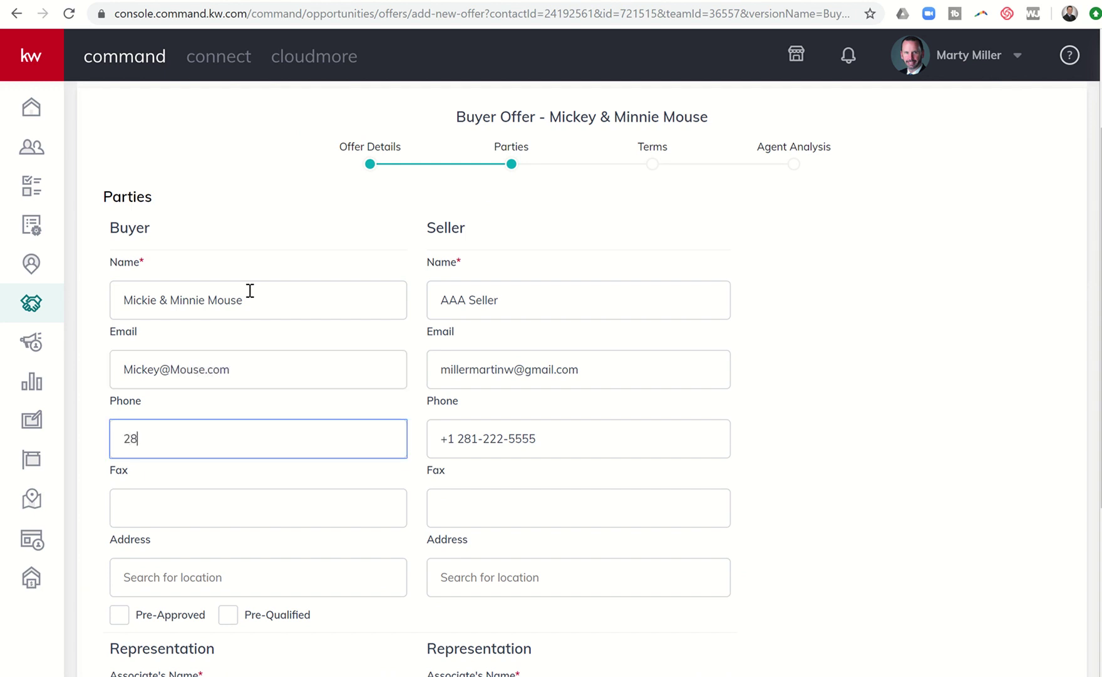
{"action": "key", "text": "Tab"}
{"action": "key", "text": "Tab"}
{"action": "scroll", "coordinate": [249, 290], "scroll_direction": "down", "scroll_amount": 5}
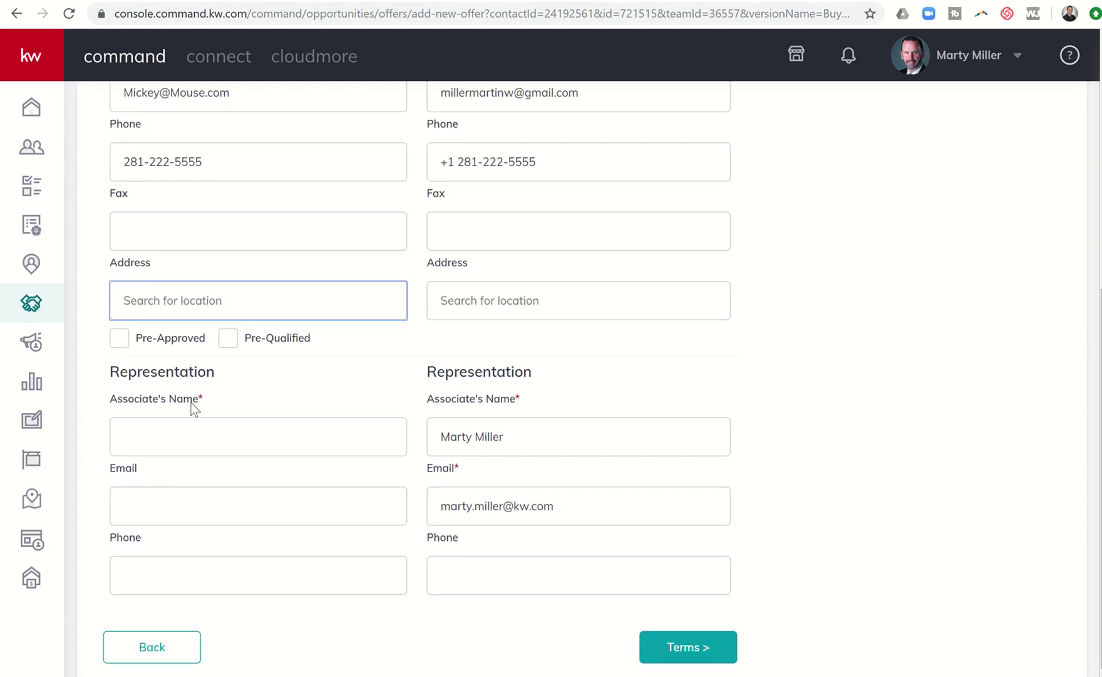
- Enter the buyer agent's name, e-mail and phone number under Representation
{"action": "left_click", "coordinate": [145, 438]}
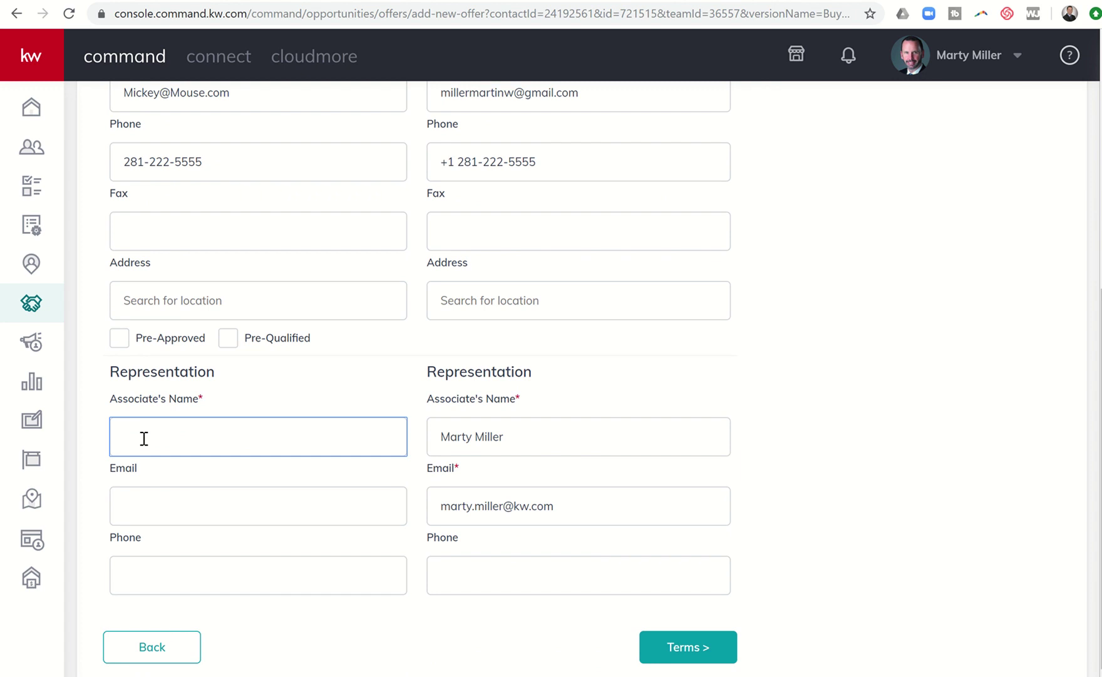
{"action": "key", "text": "Tab"}
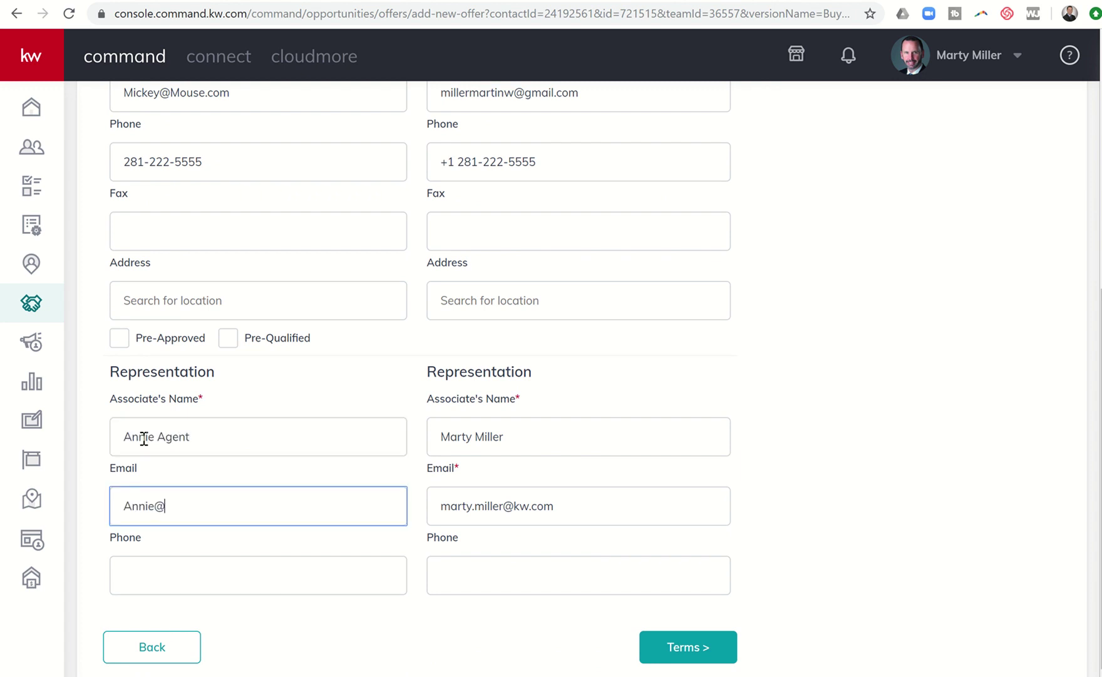
{"action": "key", "text": "BackSpace"}
{"action": "key", "text": "BackSpace"}
{"action": "key", "text": "BackSpace"}
{"action": "key", "text": "BackSpace"}
{"action": "key", "text": "BackSpace"}
{"action": "key", "text": "BackSpace"}
{"action": "key", "text": "Tab"}
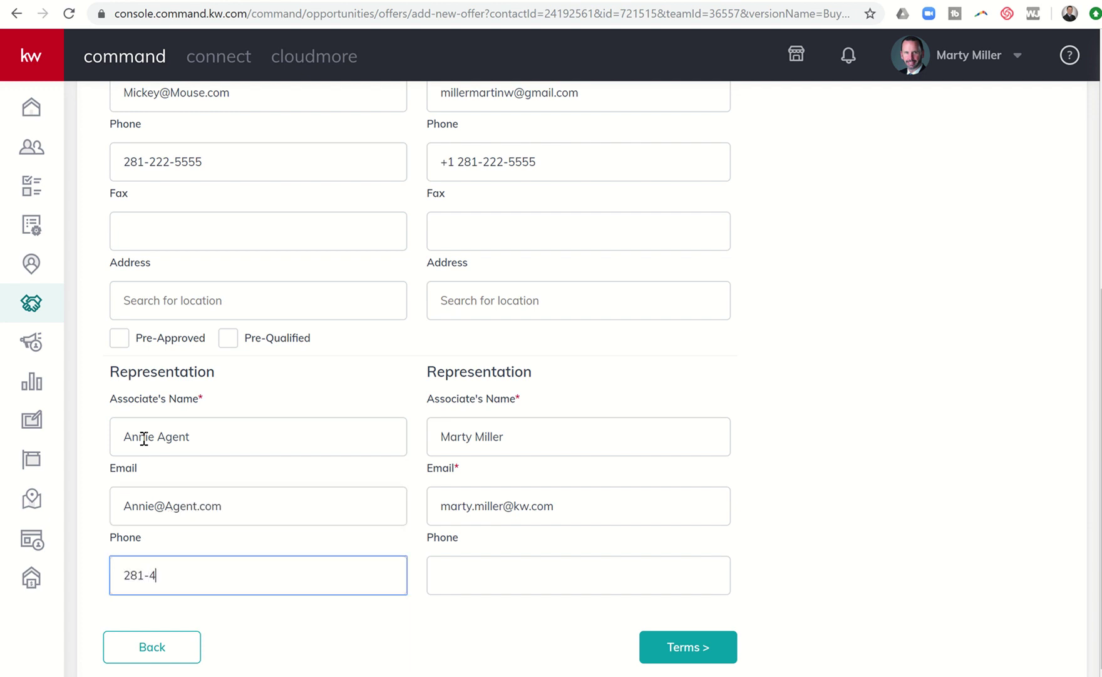
- Add the listing agent's phone number in the Representation section
{"action": "scroll", "coordinate": [329, 414], "scroll_direction": "up", "scroll_amount": 6}
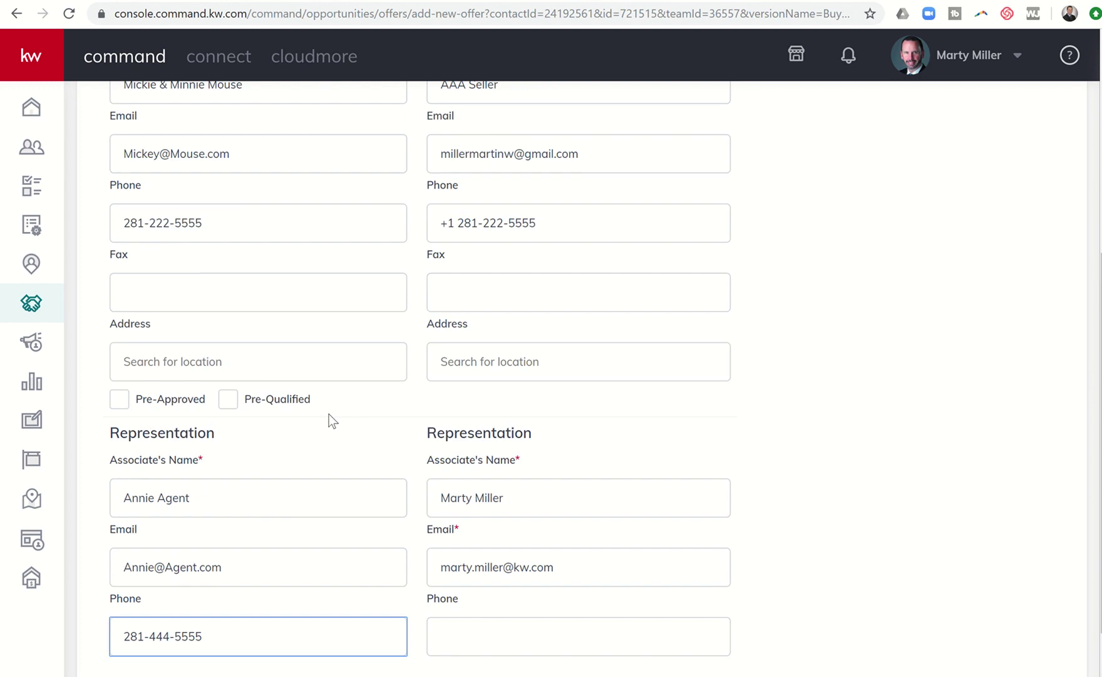
{"action": "scroll", "coordinate": [329, 414], "scroll_direction": "down", "scroll_amount": 1}
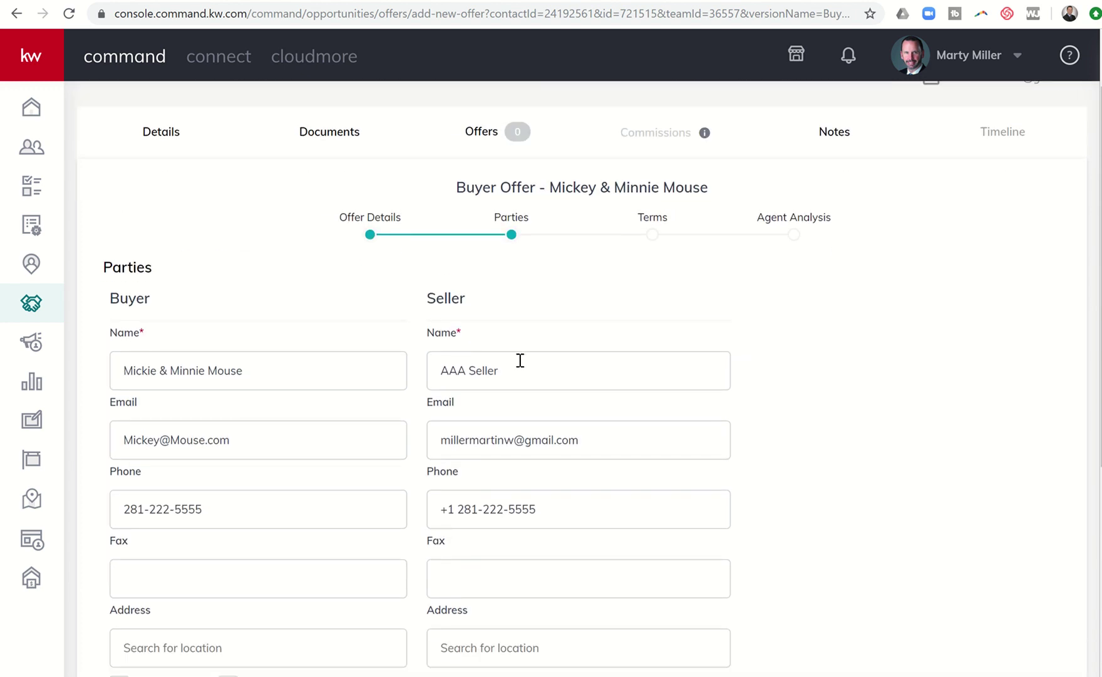
{"action": "scroll", "coordinate": [520, 360], "scroll_direction": "down", "scroll_amount": 2}
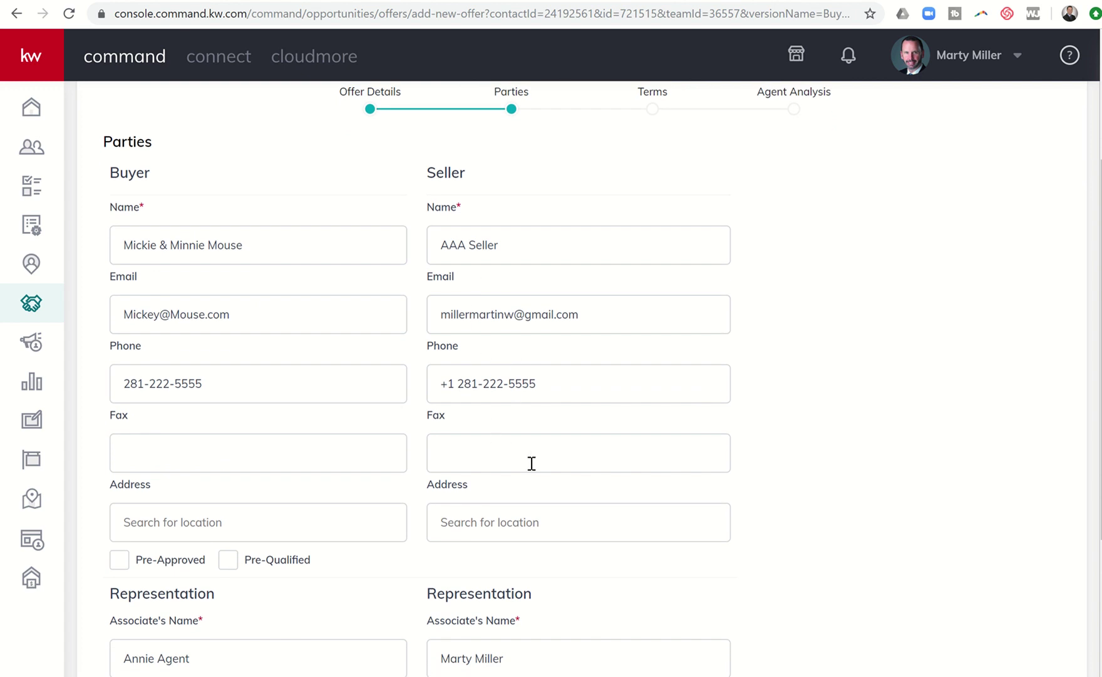
{"action": "scroll", "coordinate": [530, 460], "scroll_direction": "down", "scroll_amount": 3}
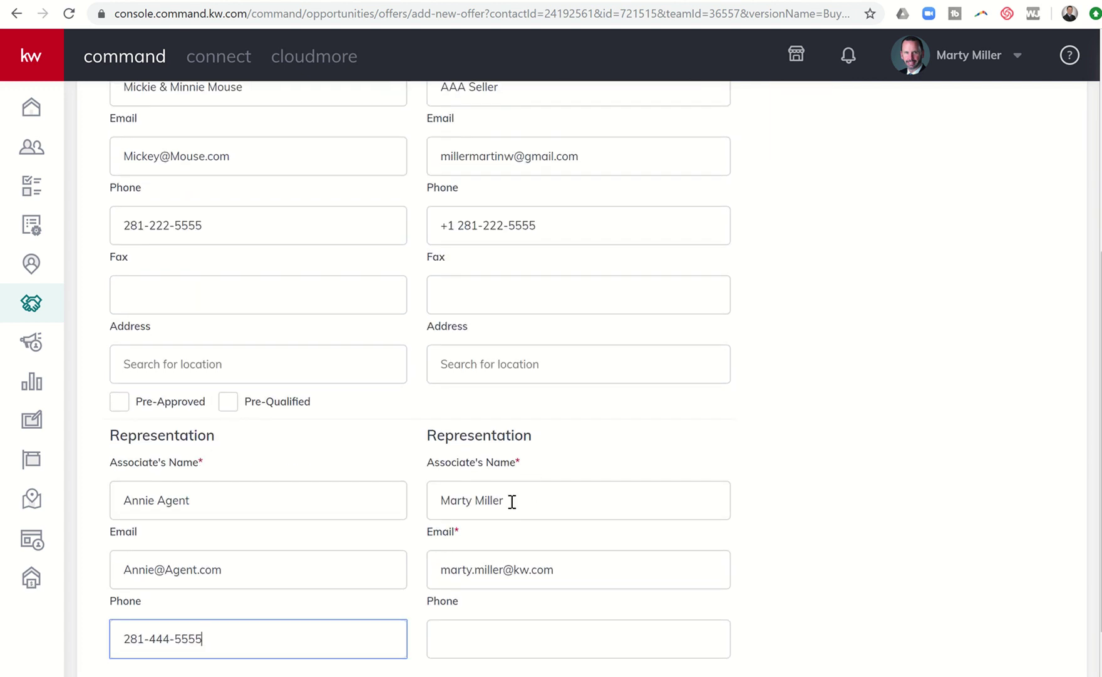
{"action": "left_click", "coordinate": [486, 638]}
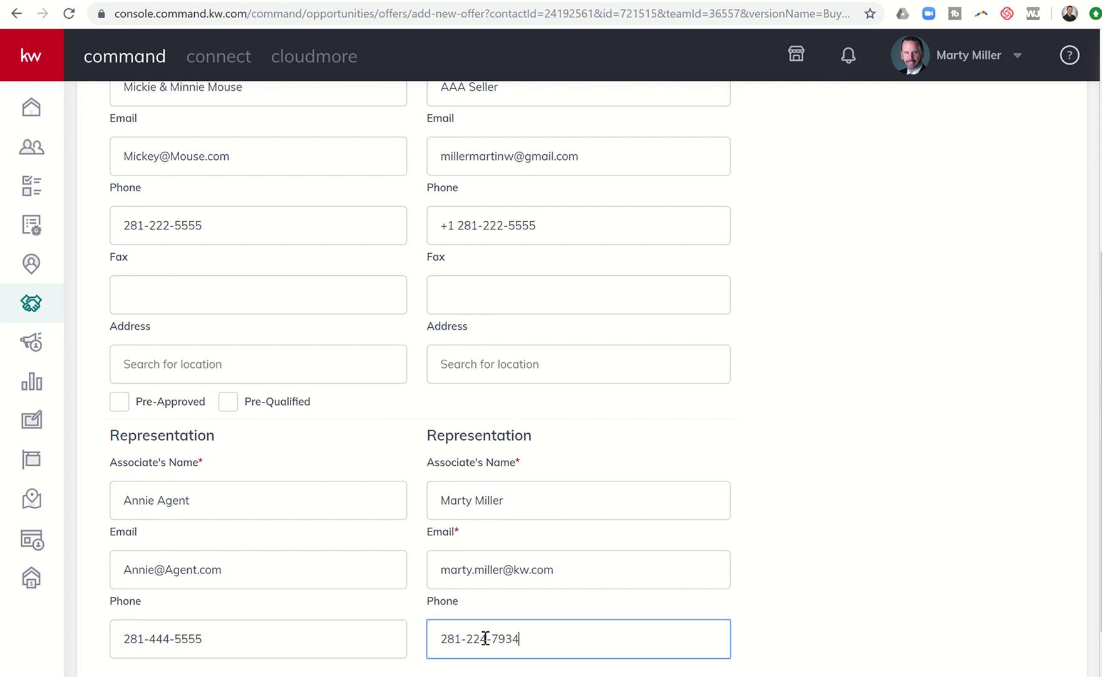
{"action": "scroll", "coordinate": [486, 638], "scroll_direction": "down", "scroll_amount": 1}
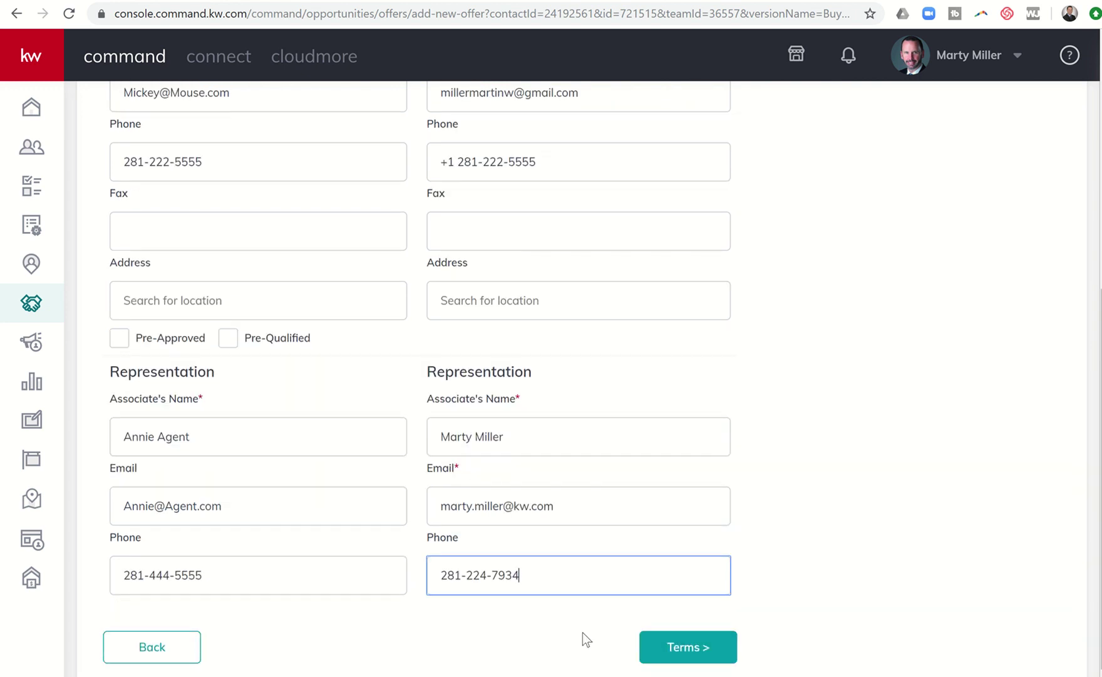
- Set the offer terms to $295,000.00 cash with a $0.00 finance amount
{"action": "left_click", "coordinate": [666, 652]}
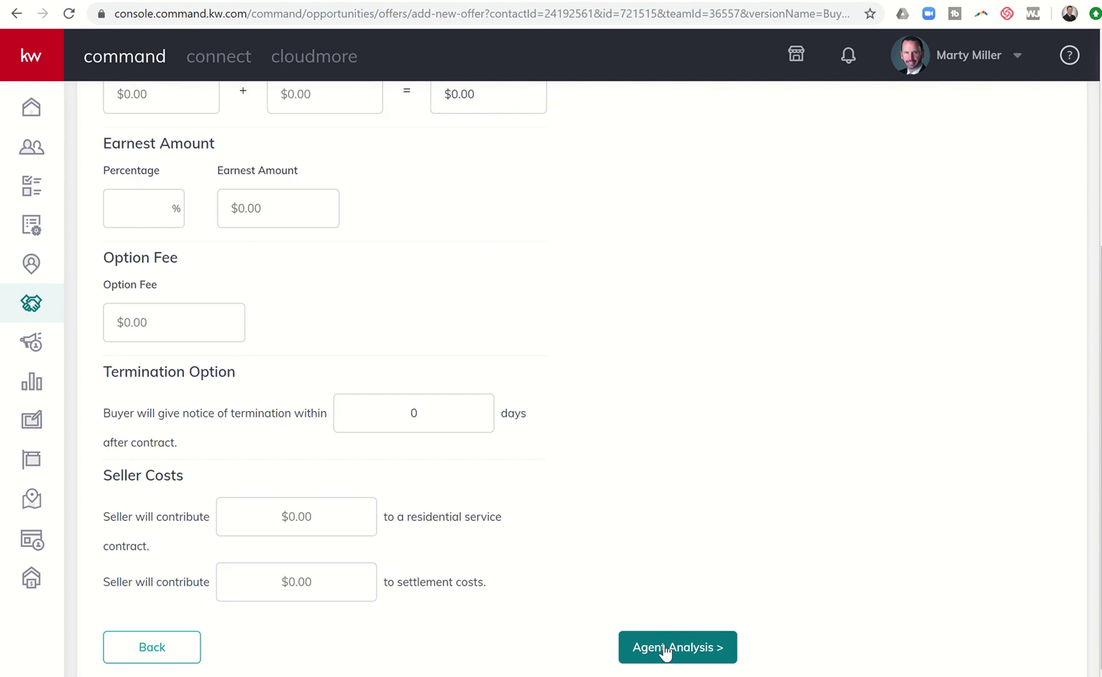
{"action": "scroll", "coordinate": [665, 652], "scroll_direction": "up", "scroll_amount": 5}
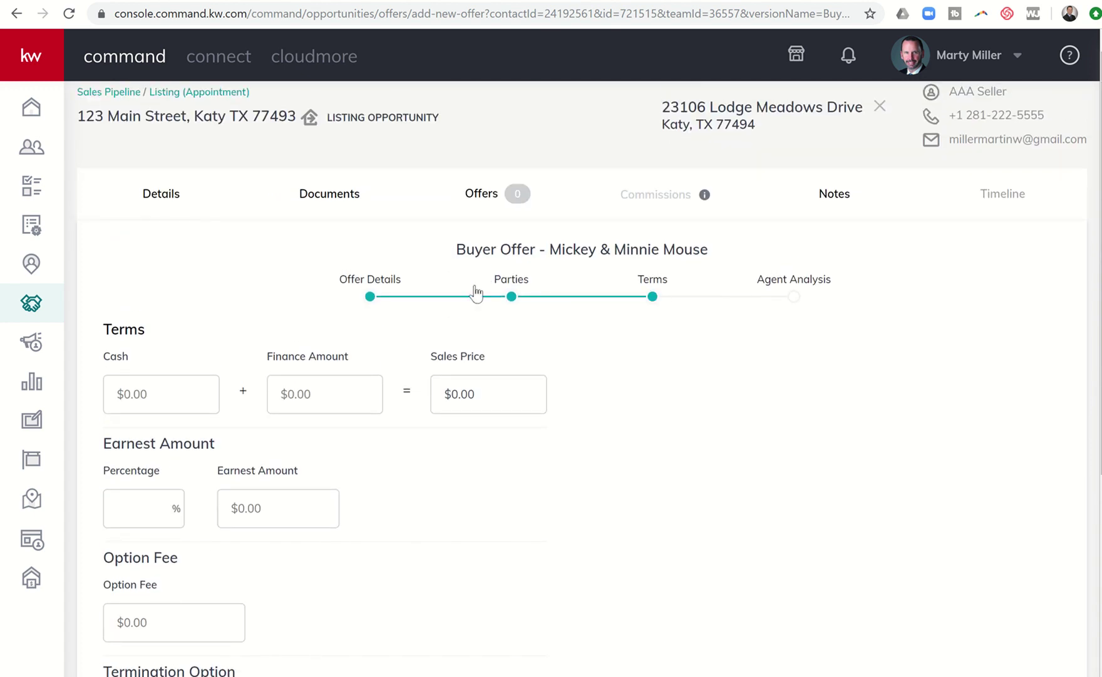
{"action": "left_click", "coordinate": [175, 394]}
{"action": "type", "text": "2950000"}
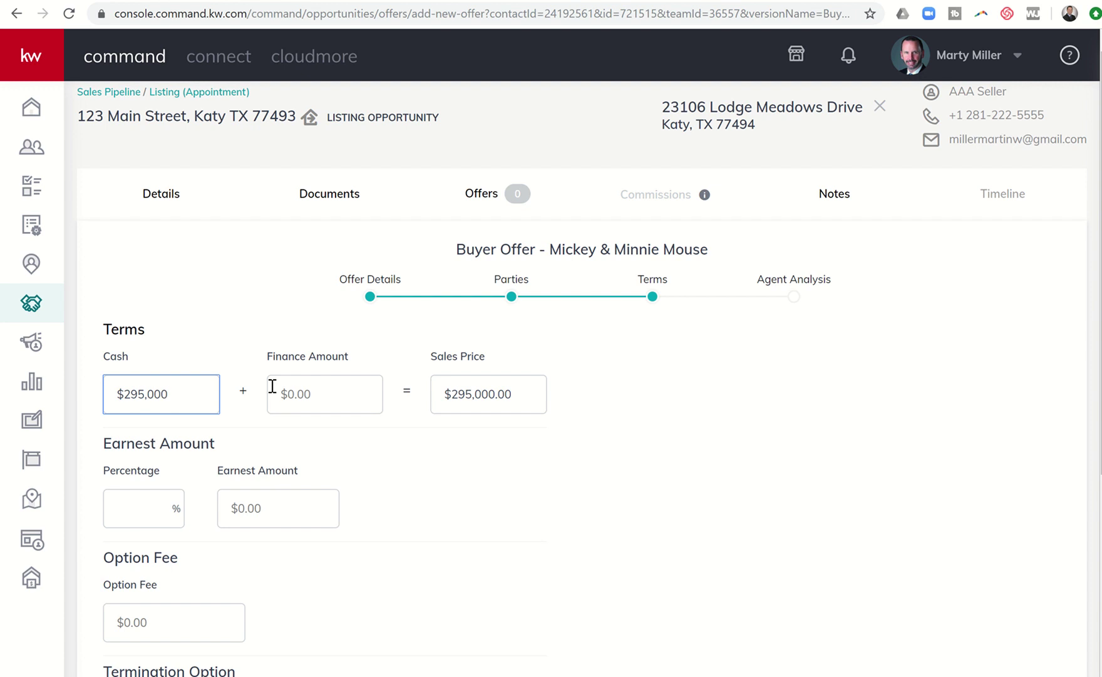
{"action": "left_click", "coordinate": [321, 393]}
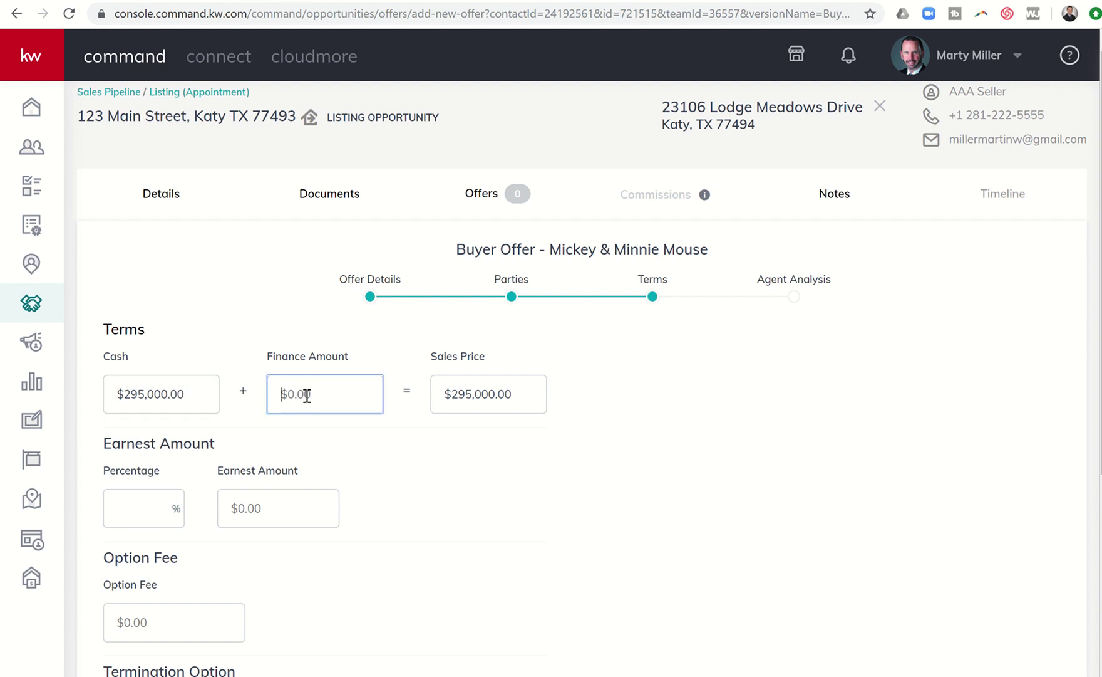
{"action": "left_click_drag", "start_coordinate": [206, 390], "coordinate": [15, 372]}
{"action": "type", "text": "20000"}
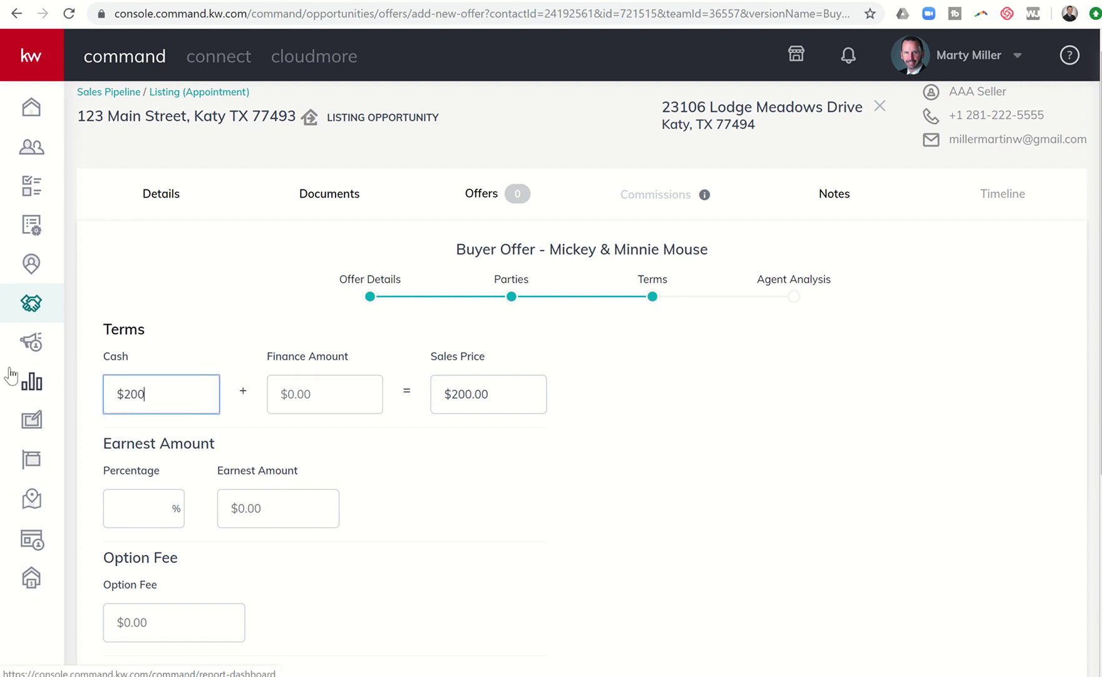
{"action": "key", "text": "Tab"}
{"action": "type", "text": "270000"}
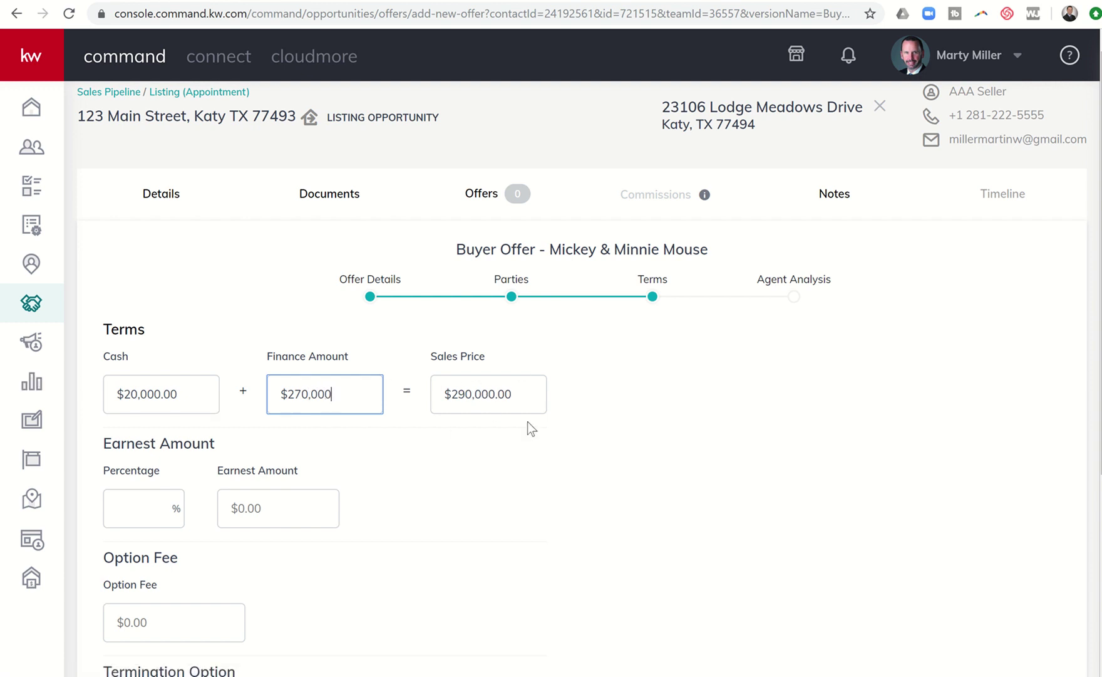
{"action": "left_click", "coordinate": [196, 399]}
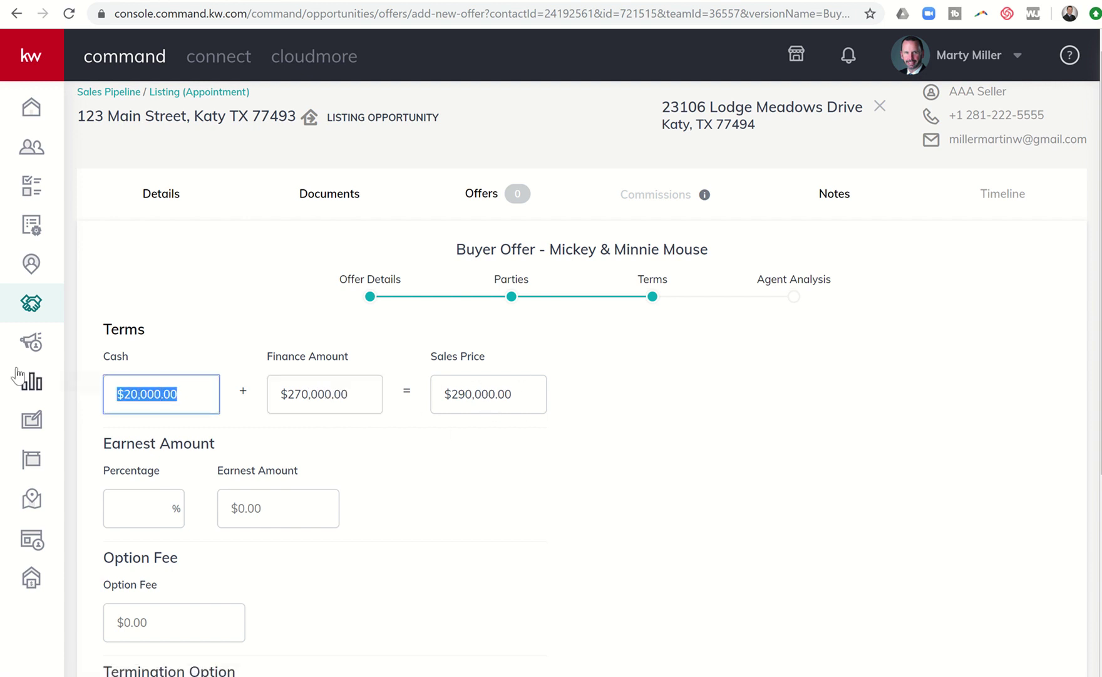
{"action": "type", "text": "29,500"}
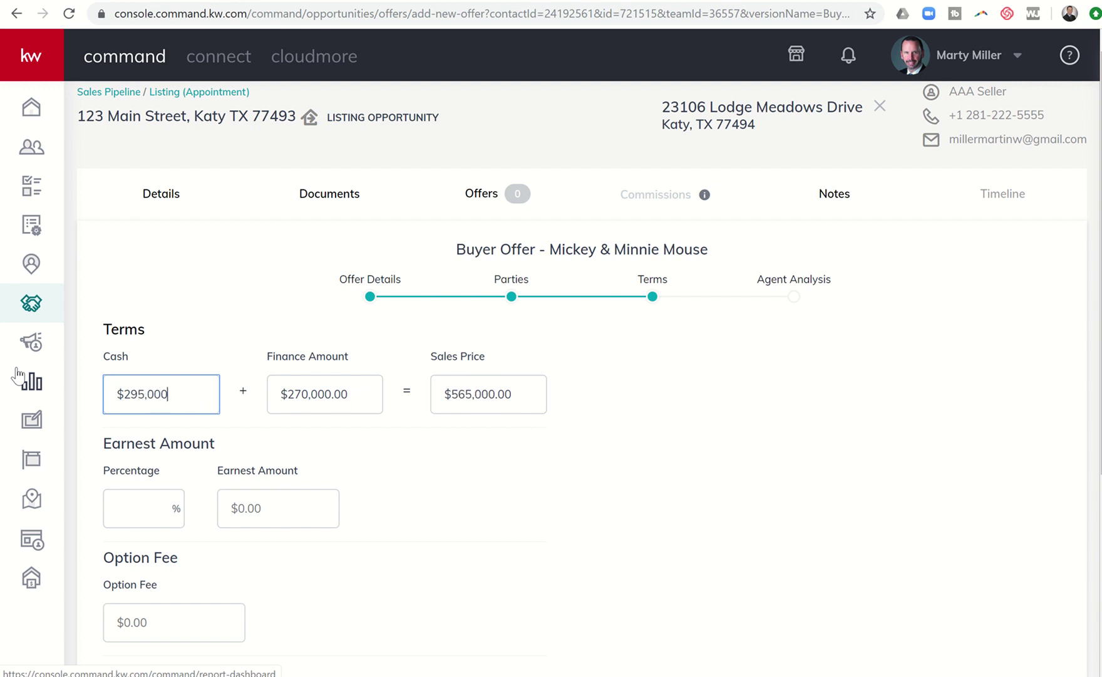
{"action": "key", "text": "Tab"}
{"action": "key", "text": "BackSpace"}
{"action": "key", "text": "Tab"}
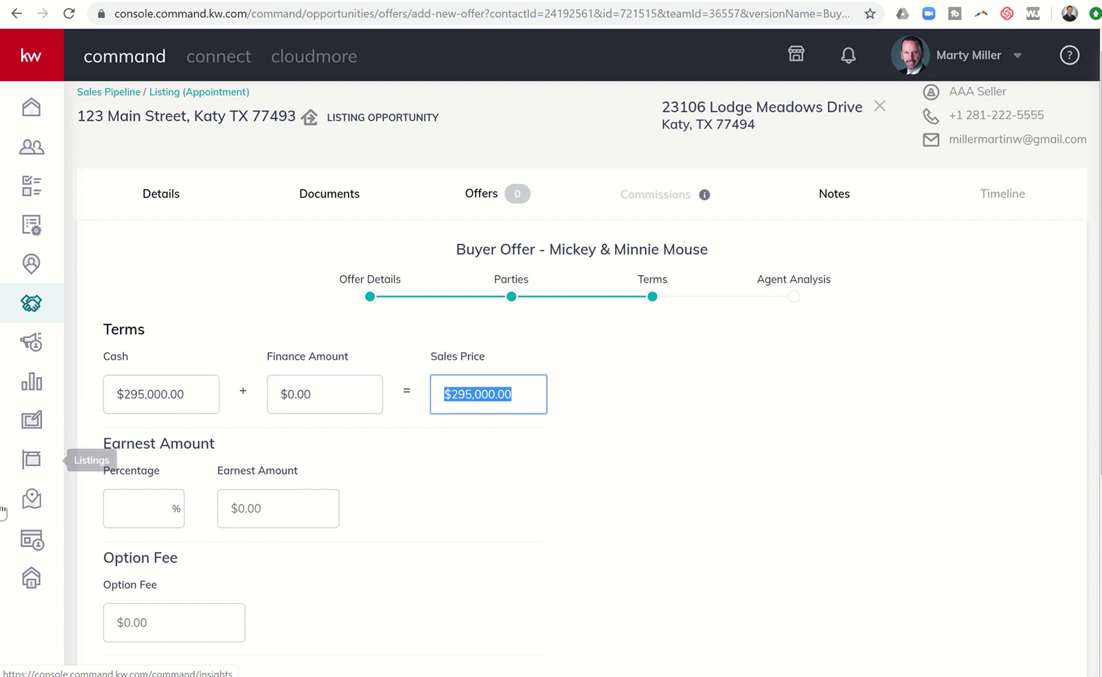
- Set earnest money to 1% of the sales price, giving $2,950.00
{"action": "left_click", "coordinate": [135, 500]}
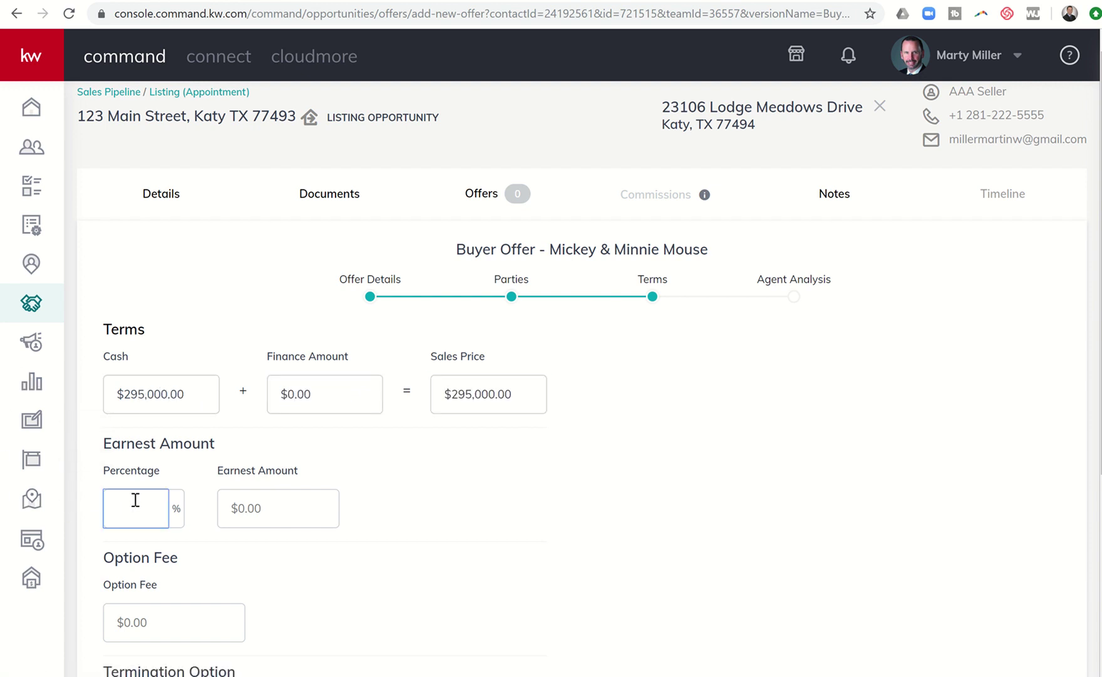
{"action": "type", "text": "1"}
{"action": "left_click", "coordinate": [262, 513]}
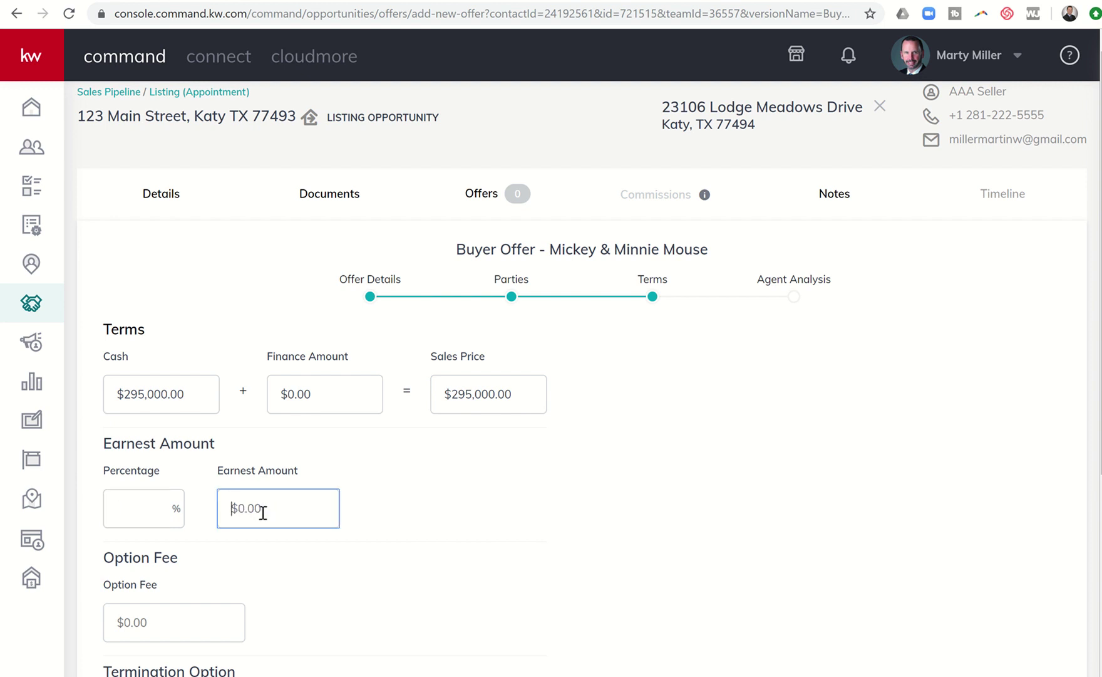
{"action": "type", "text": "35000"}
{"action": "key", "text": "BackSpace"}
{"action": "key", "text": "BackSpace"}
{"action": "key", "text": "BackSpace"}
{"action": "type", "text": "00"}
{"action": "left_click_drag", "start_coordinate": [277, 507], "coordinate": [194, 510]}
{"action": "key", "text": "BackSpace"}
{"action": "left_click", "coordinate": [155, 508]}
{"action": "type", "text": "1"}
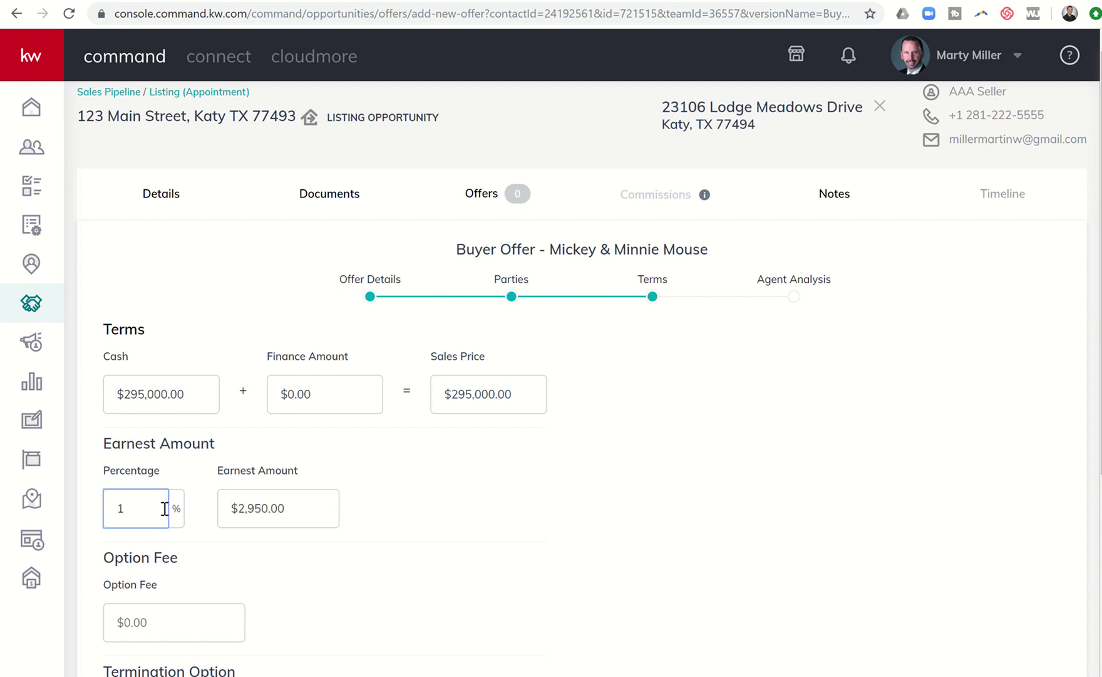
{"action": "scroll", "coordinate": [164, 507], "scroll_direction": "down", "scroll_amount": 3}
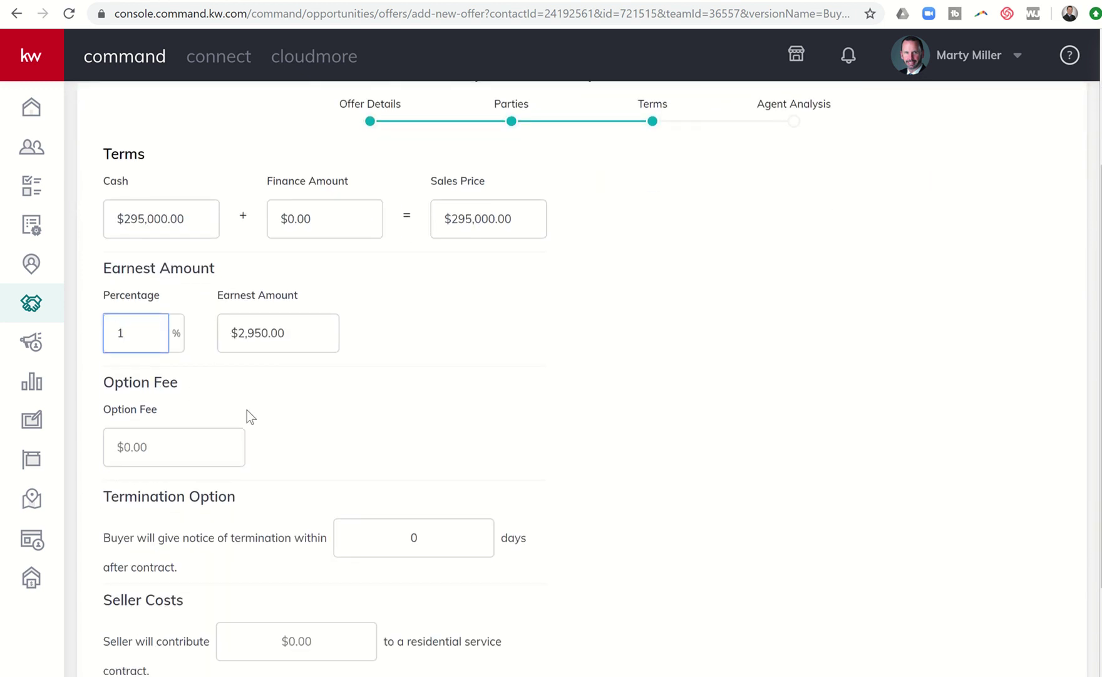
- Enter a $250.00 option fee and a 10-day termination notice period
{"action": "scroll", "coordinate": [203, 418], "scroll_direction": "down", "scroll_amount": 2}
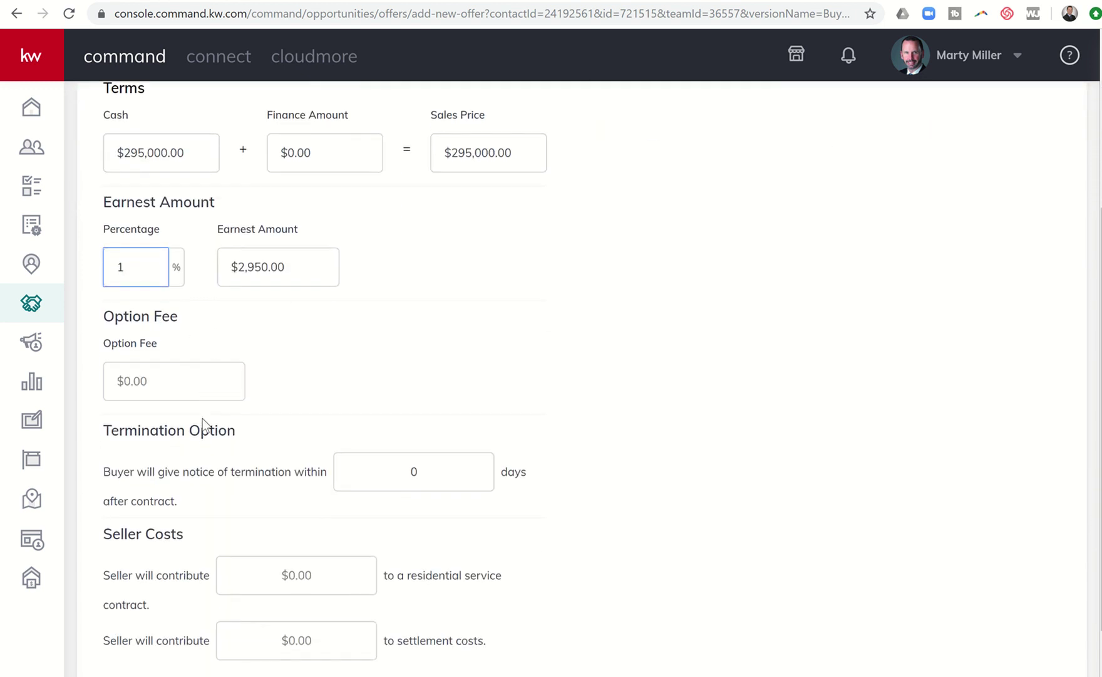
{"action": "left_click", "coordinate": [159, 352]}
{"action": "type", "text": "250"}
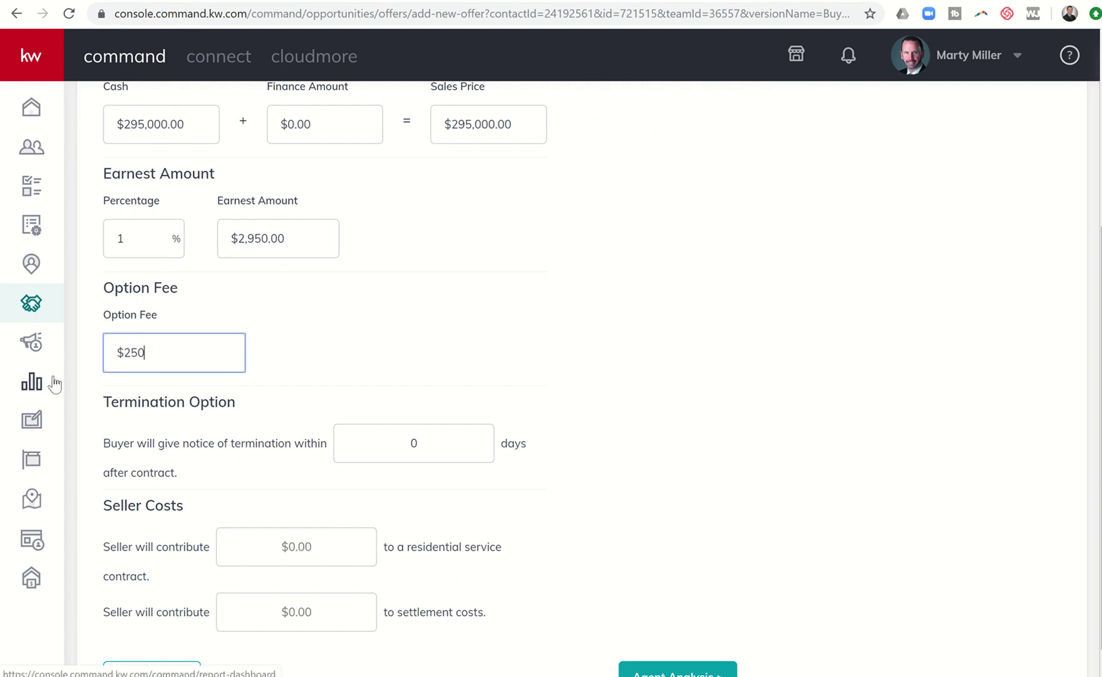
{"action": "type", "text": ".00"}
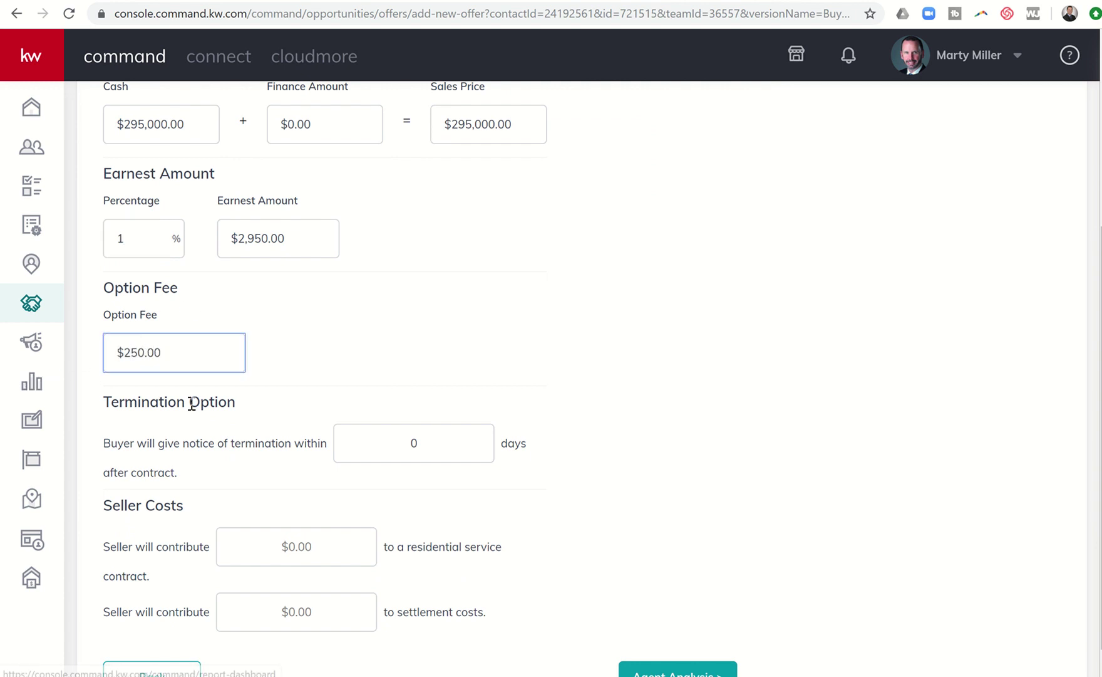
{"action": "scroll", "coordinate": [192, 402], "scroll_direction": "down", "scroll_amount": 1}
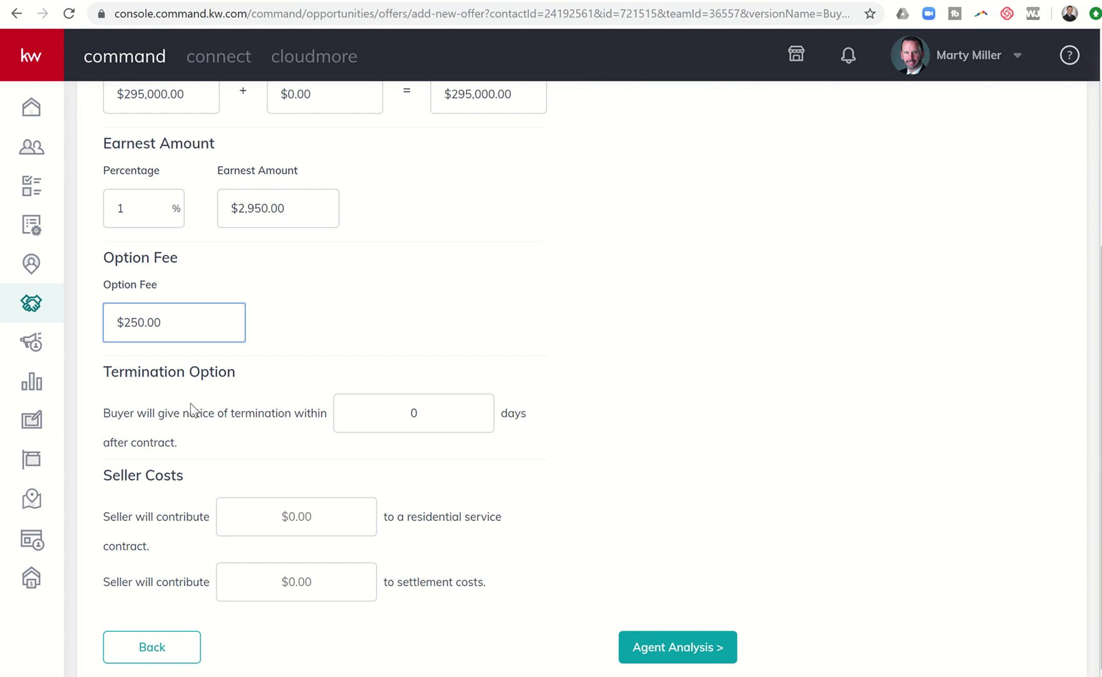
{"action": "left_click", "coordinate": [337, 411]}
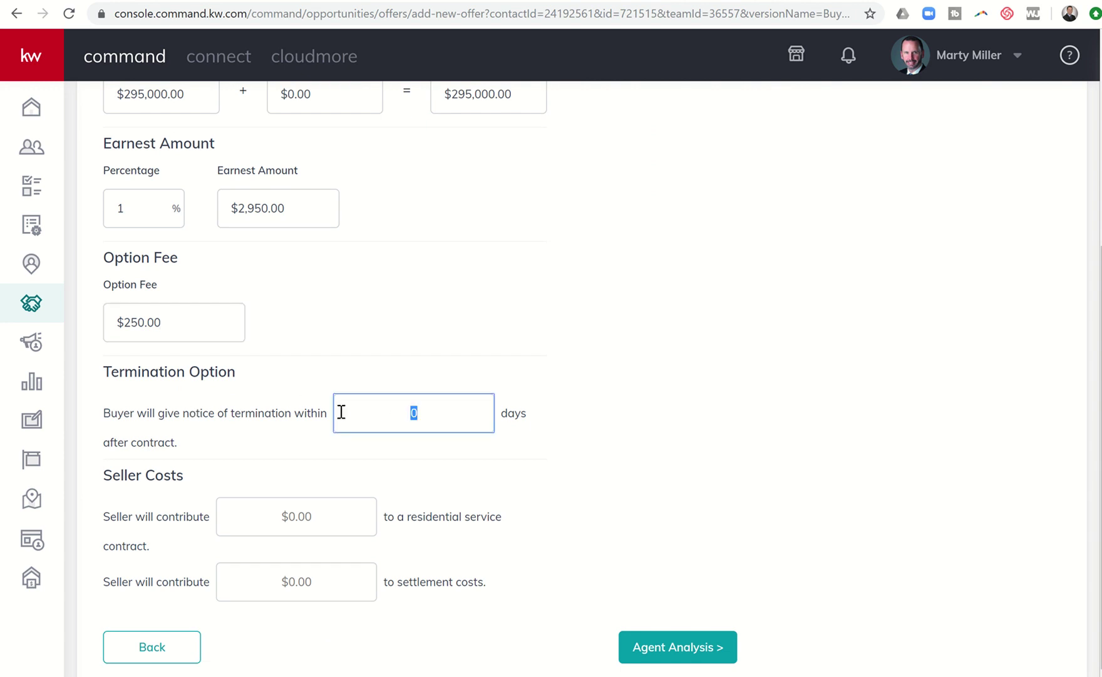
{"action": "type", "text": "10"}
- Add seller contributions of $600.00 for the service contract and $2,000.00 toward settlement costs
{"action": "left_click", "coordinate": [322, 520]}
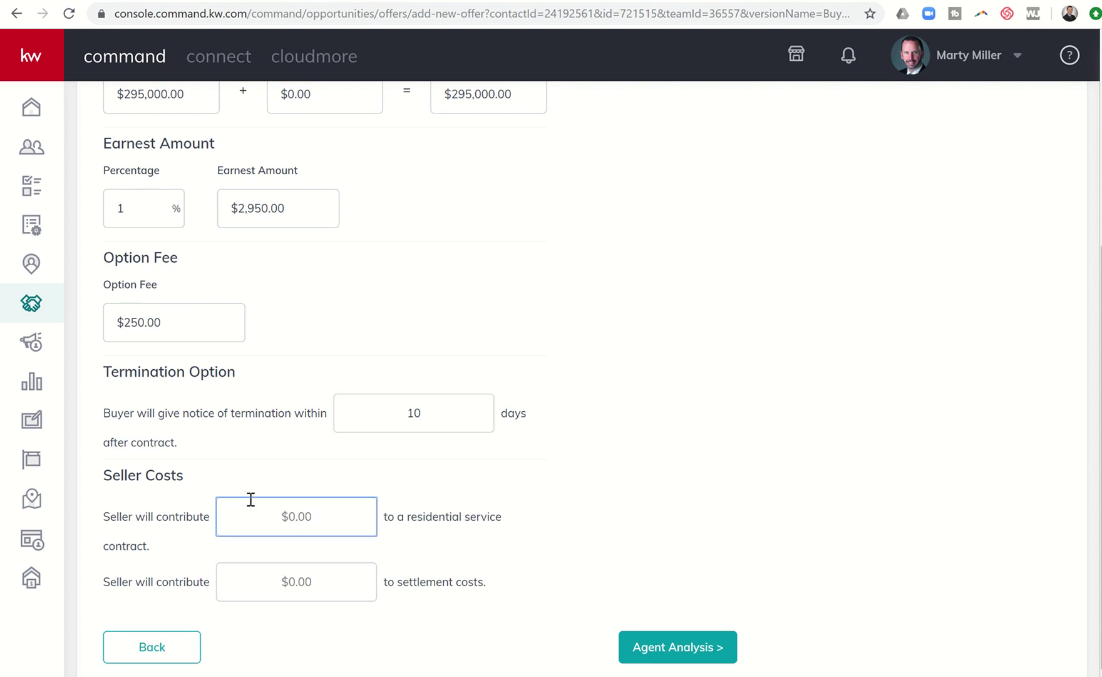
{"action": "type", "text": "600.00"}
{"action": "left_click", "coordinate": [307, 581]}
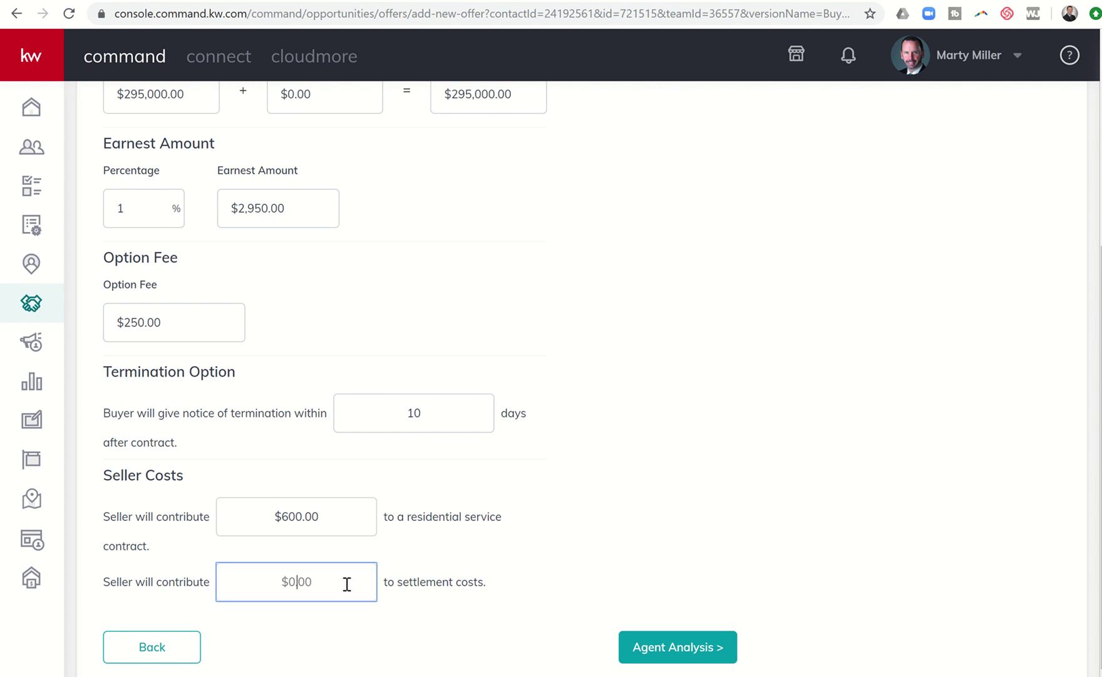
{"action": "type", "text": "2,000.00"}
{"action": "scroll", "coordinate": [346, 538], "scroll_direction": "up", "scroll_amount": 4}
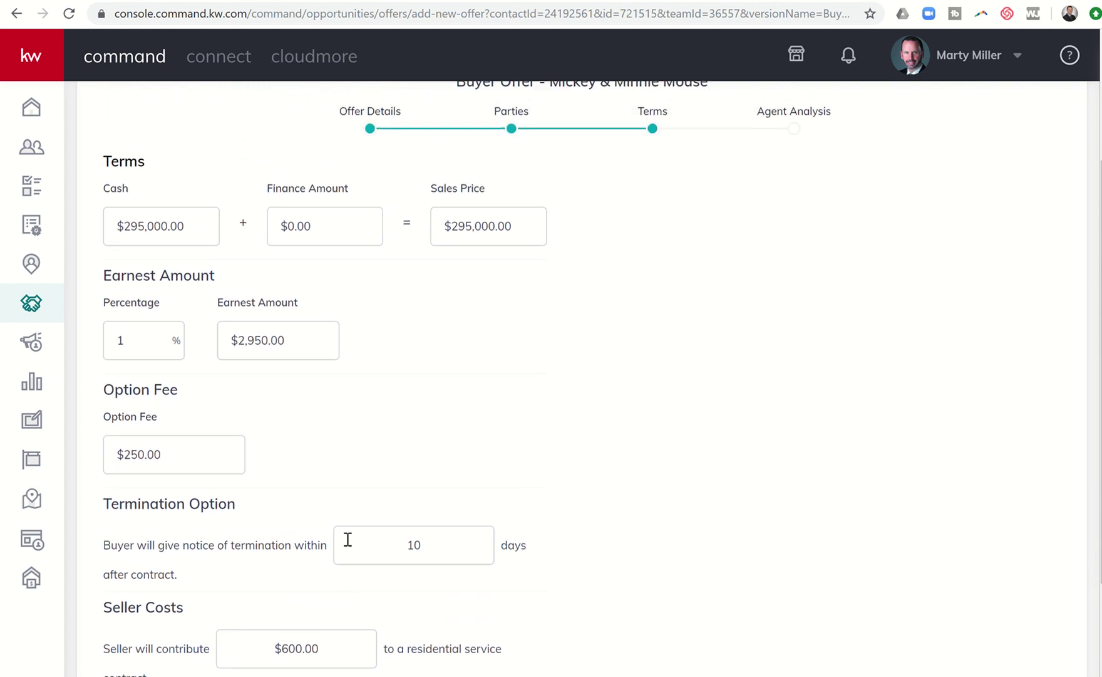
{"action": "scroll", "coordinate": [347, 538], "scroll_direction": "down", "scroll_amount": 4}
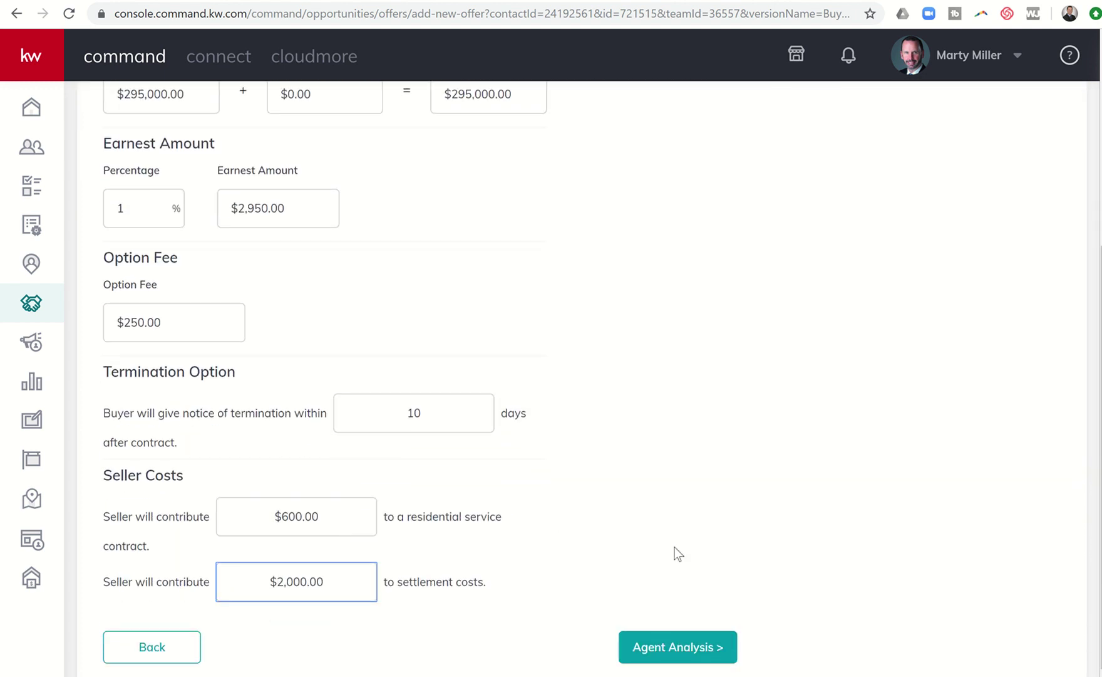
- In Agent Analysis, note pros 'All cash, quick close.' and cons about below-list price and $2K closing costs
{"action": "left_click", "coordinate": [673, 646]}
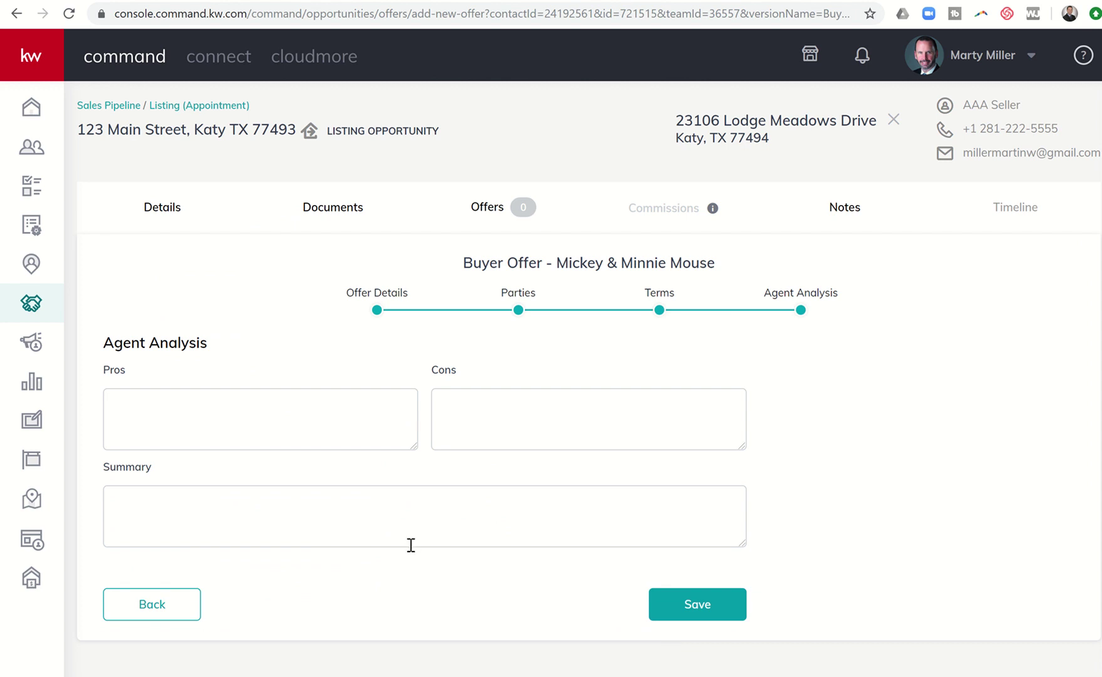
{"action": "left_click", "coordinate": [243, 422]}
{"action": "type", "text": "All"}
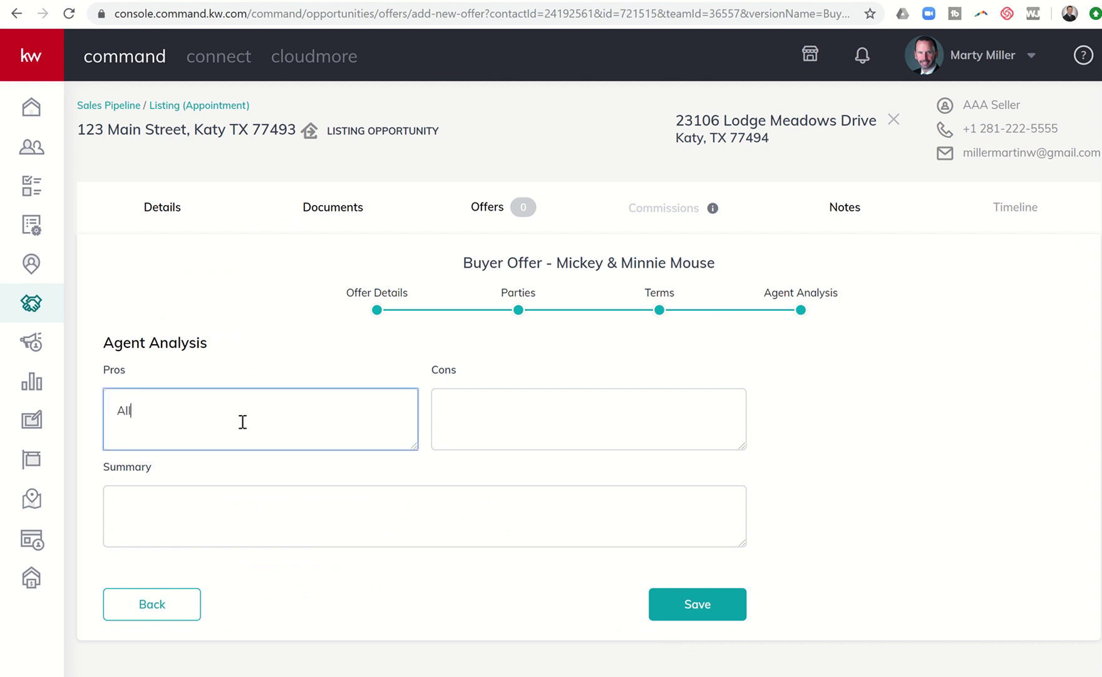
{"action": "type", "text": " cash, quick close."}
{"action": "key", "text": "Tab"}
{"action": "type", "text": "Lwe"}
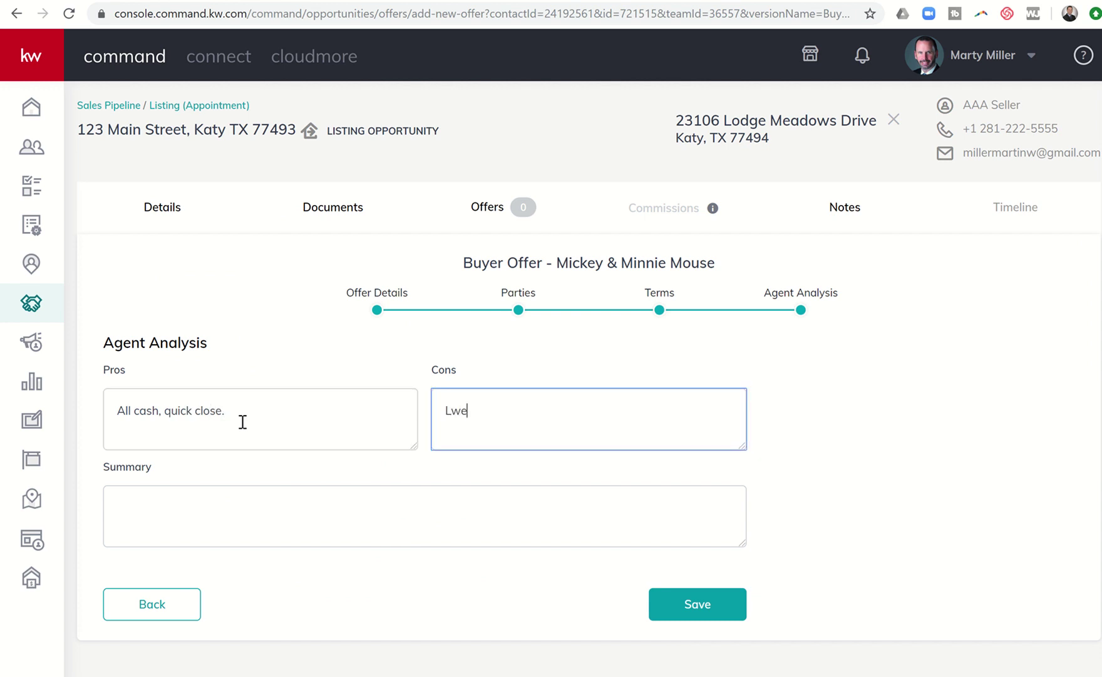
{"action": "key", "text": "BackSpace"}
{"action": "key", "text": "BackSpace"}
{"action": "type", "text": "ess that lis"}
{"action": "key", "text": "BackSpace"}
{"action": "key", "text": "BackSpace"}
{"action": "key", "text": "BackSpace"}
{"action": "type", "text": "list and asking for @2"}
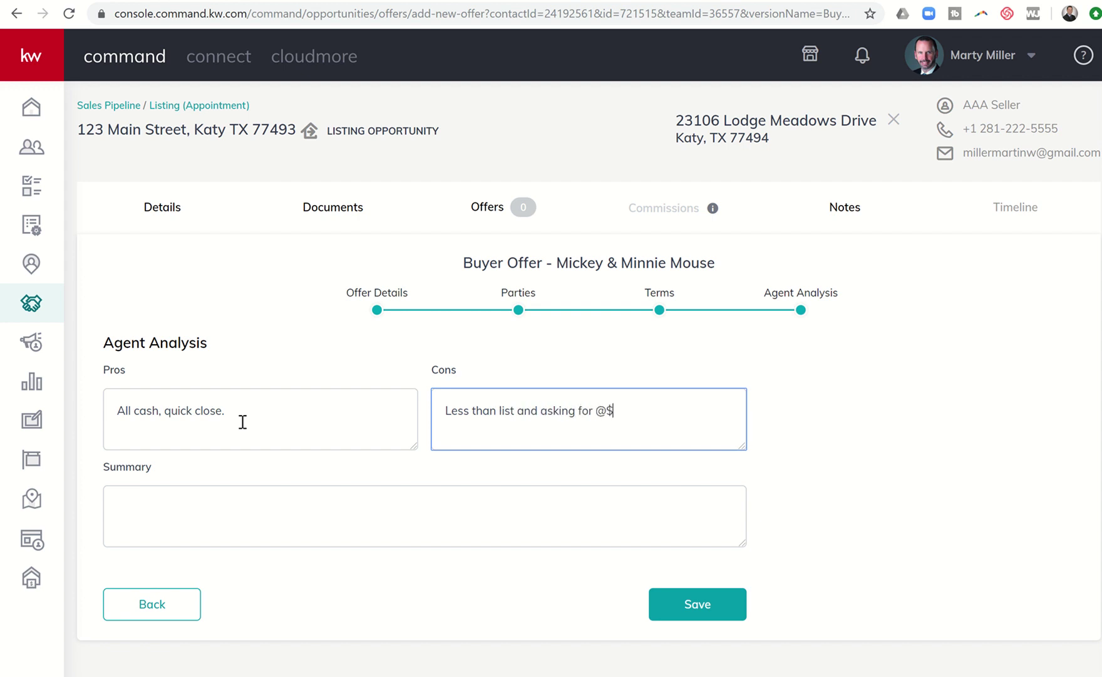
{"action": "key", "text": "BackSpace"}
{"action": "key", "text": "BackSpace"}
{"action": "type", "text": "$2K in closing costs."}
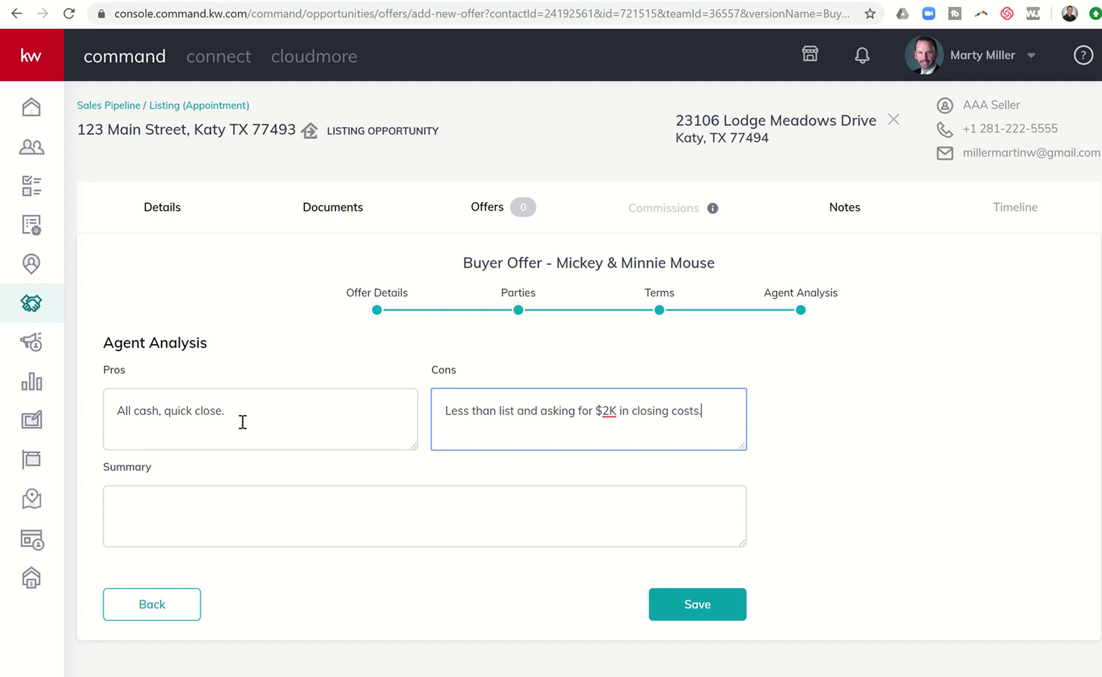
- Write the summary 'Strong offer because it gets us closed before 2020'
{"action": "key", "text": "Tab"}
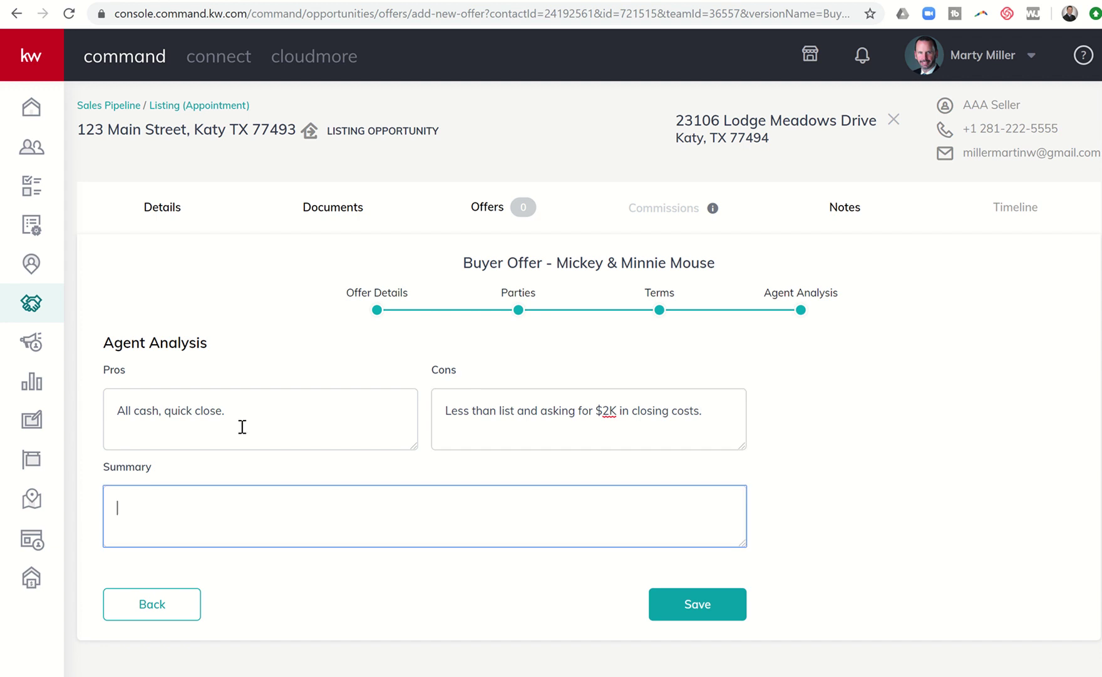
{"action": "type", "text": "Strong offer becasue i"}
{"action": "key", "text": "BackSpace"}
{"action": "key", "text": "BackSpace"}
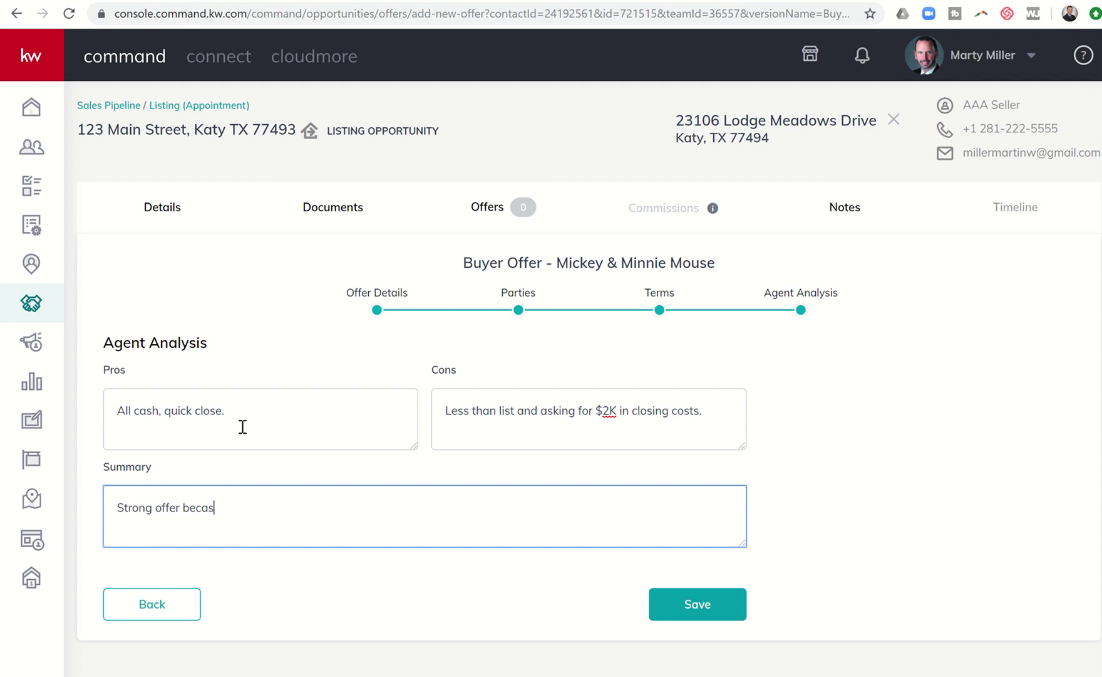
{"action": "key", "text": "BackSpace"}
{"action": "type", "text": "use it gets us closed beo"}
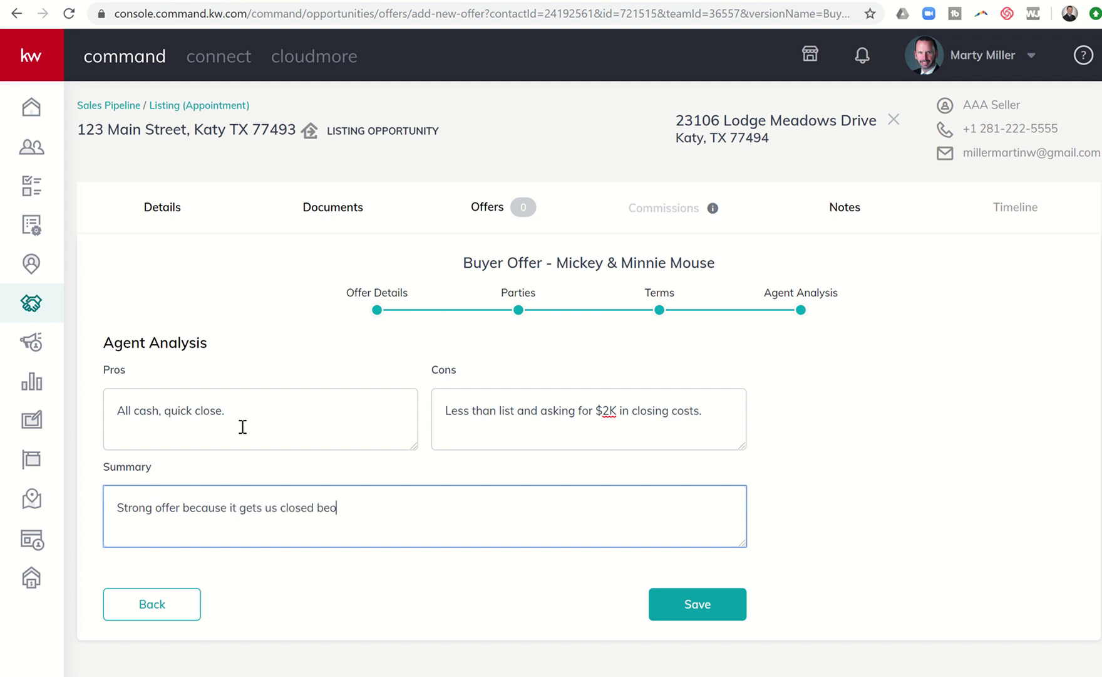
{"action": "key", "text": "BackSpace"}
{"action": "type", "text": "fore 2020."}
- Save the $295,000.00 cash buyer offer so it appears on the Offer Timeline as Reviewing
{"action": "left_click", "coordinate": [692, 603]}
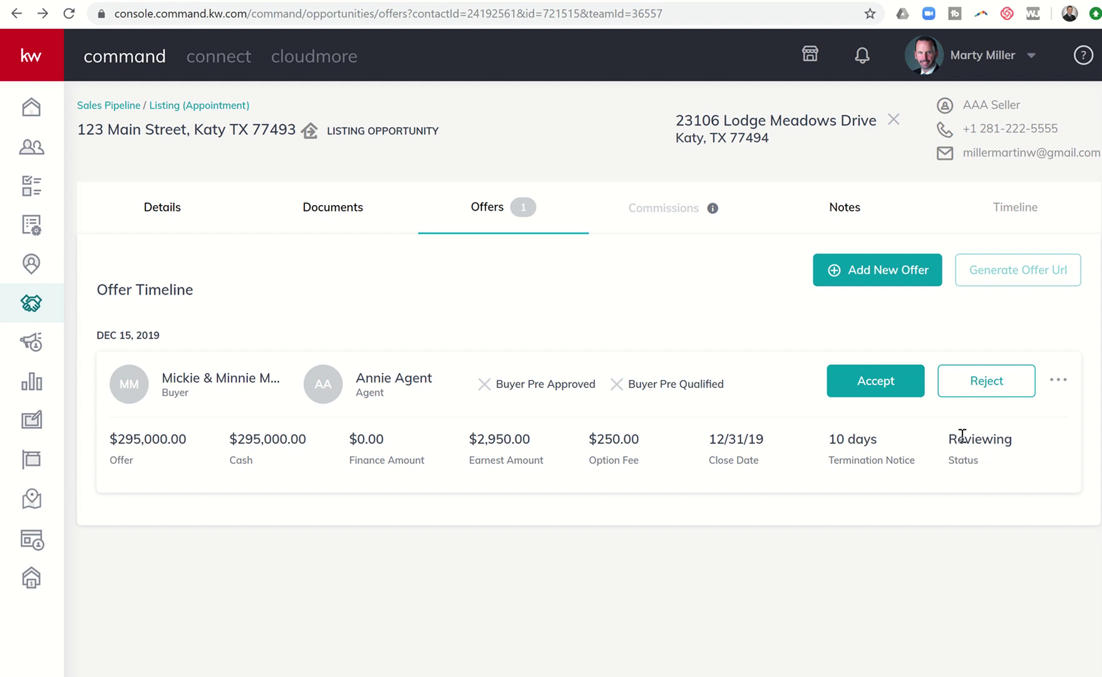
- Create a new offer version and name it 'Goofy Offer'
{"action": "left_click", "coordinate": [868, 281]}
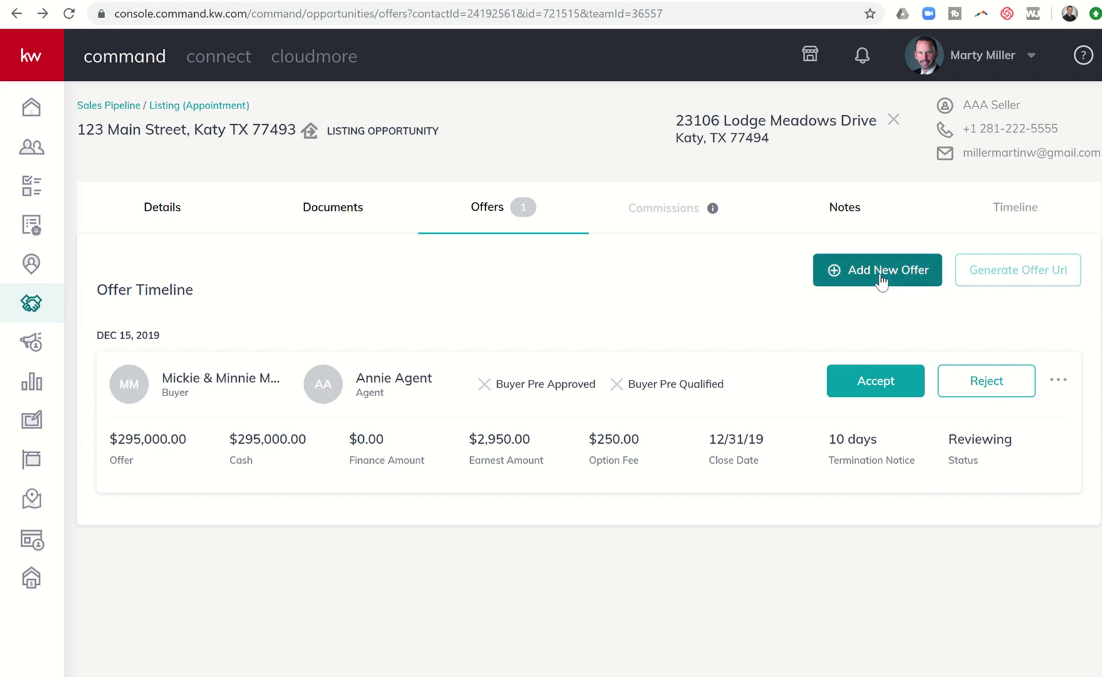
{"action": "left_click_drag", "start_coordinate": [600, 394], "coordinate": [404, 376]}
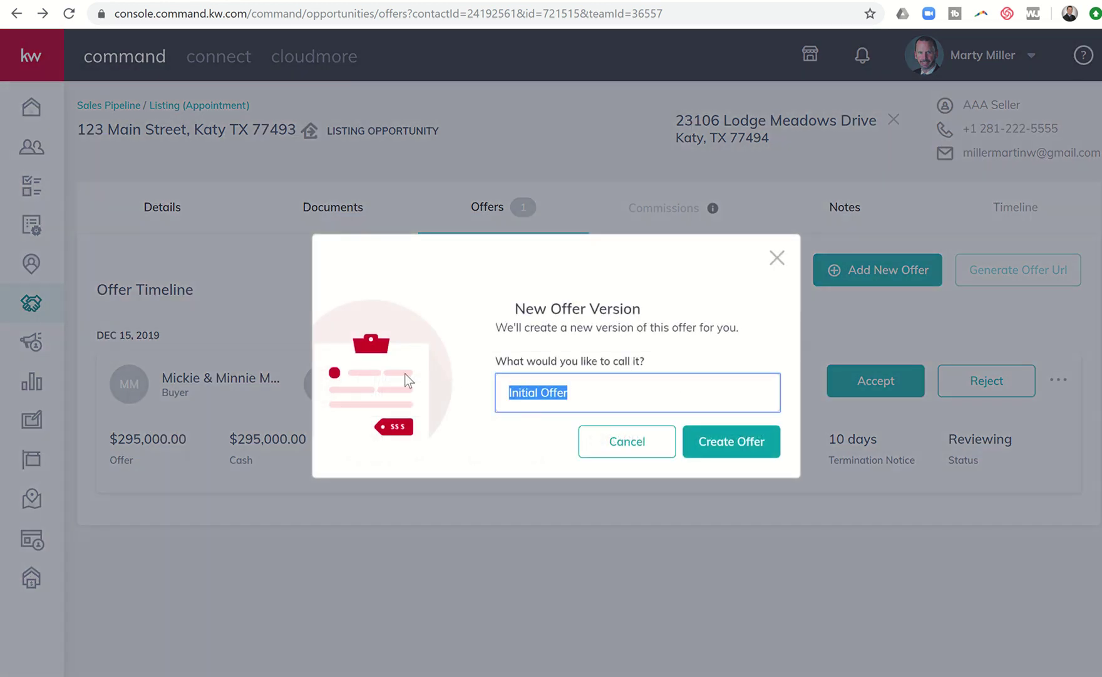
{"action": "type", "text": "Goofy"}
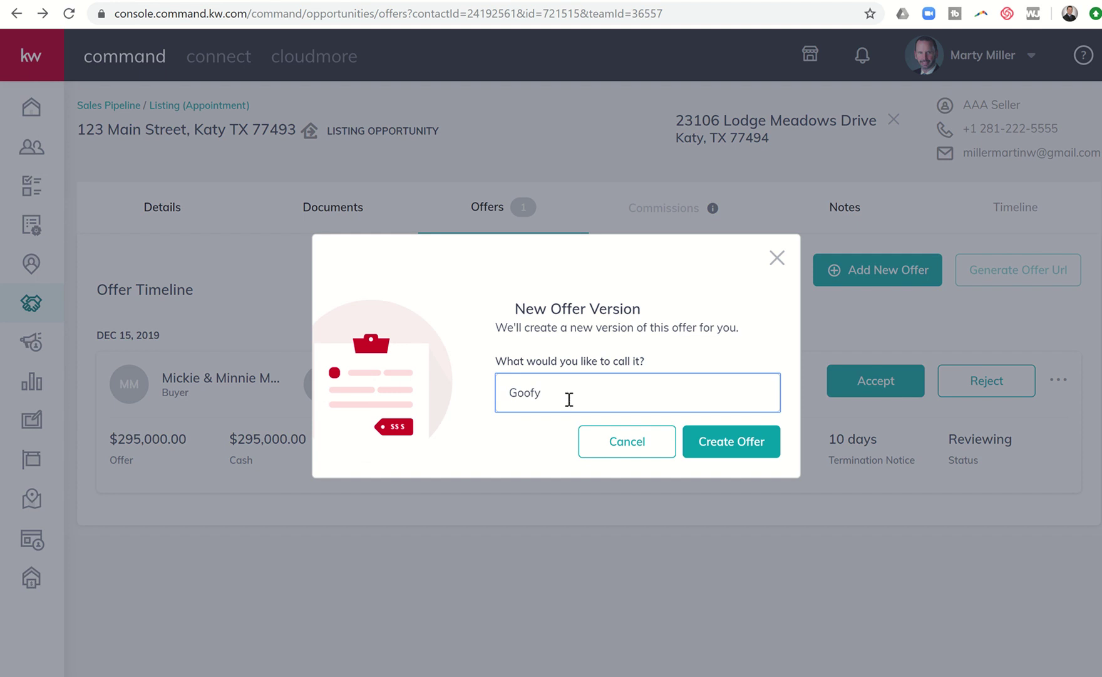
{"action": "left_click", "coordinate": [712, 437]}
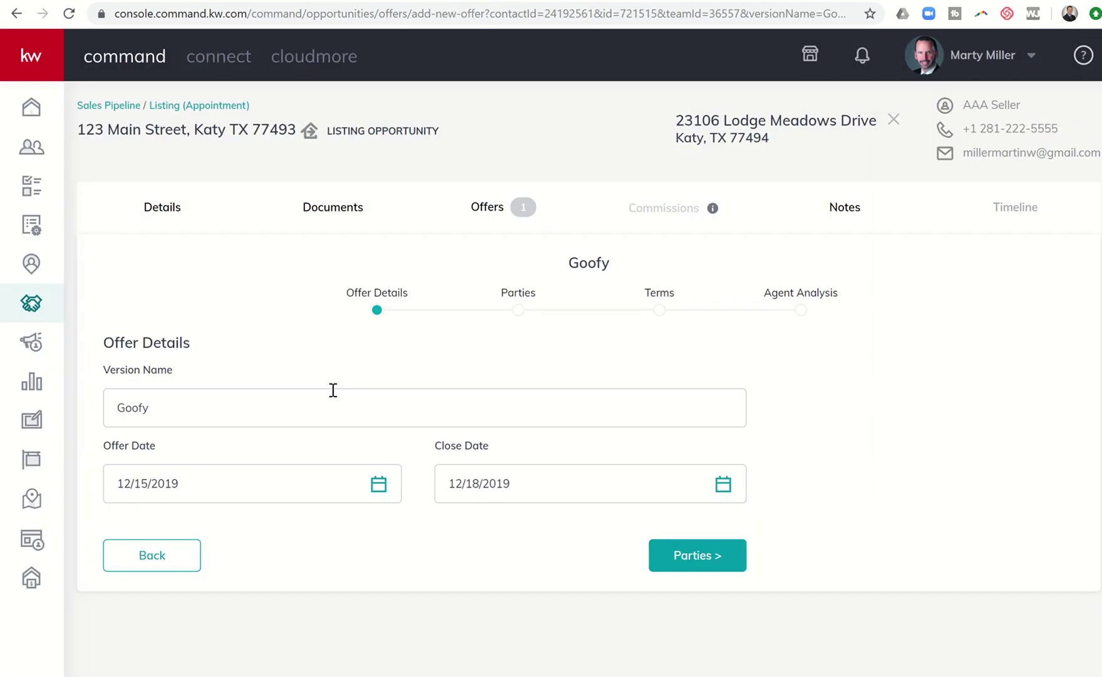
{"action": "left_click", "coordinate": [282, 419]}
{"action": "type", "text": "Offer"}
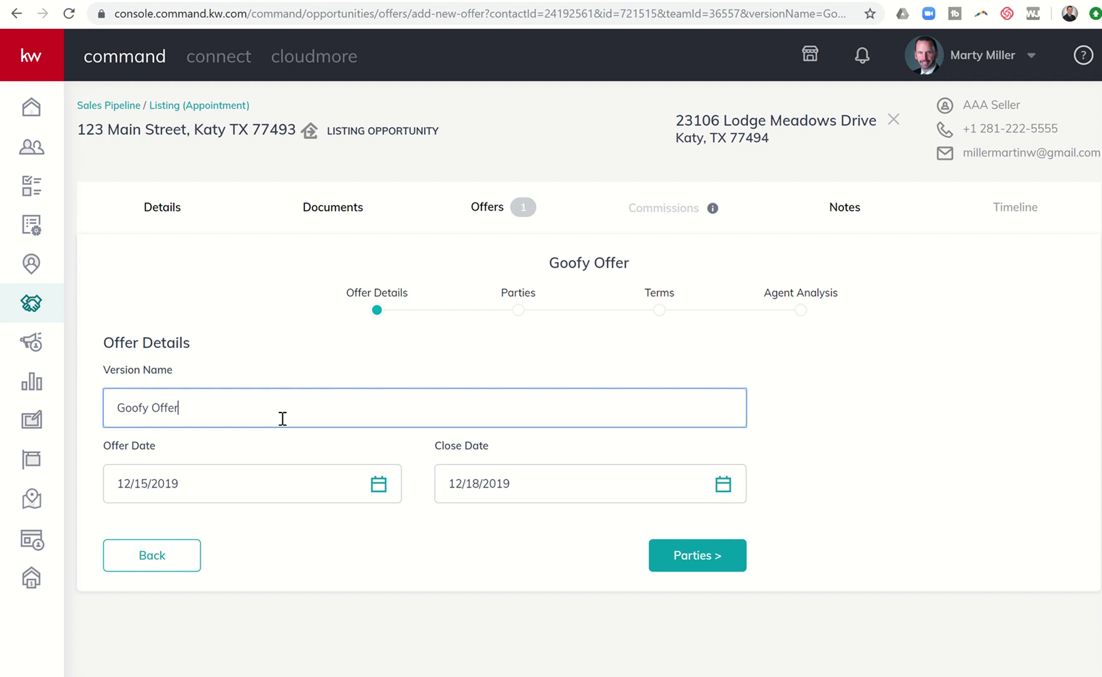
- Set the offer's close date to January 31, 2020
{"action": "left_click", "coordinate": [519, 484]}
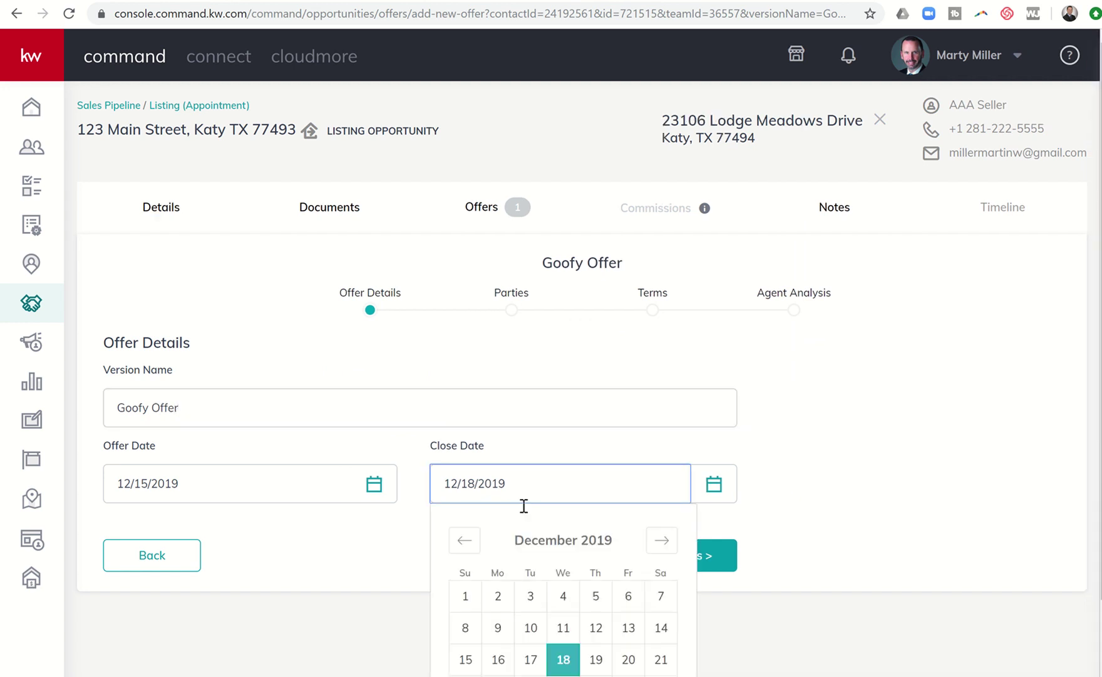
{"action": "left_click", "coordinate": [662, 540]}
{"action": "scroll", "coordinate": [589, 552], "scroll_direction": "down", "scroll_amount": 1}
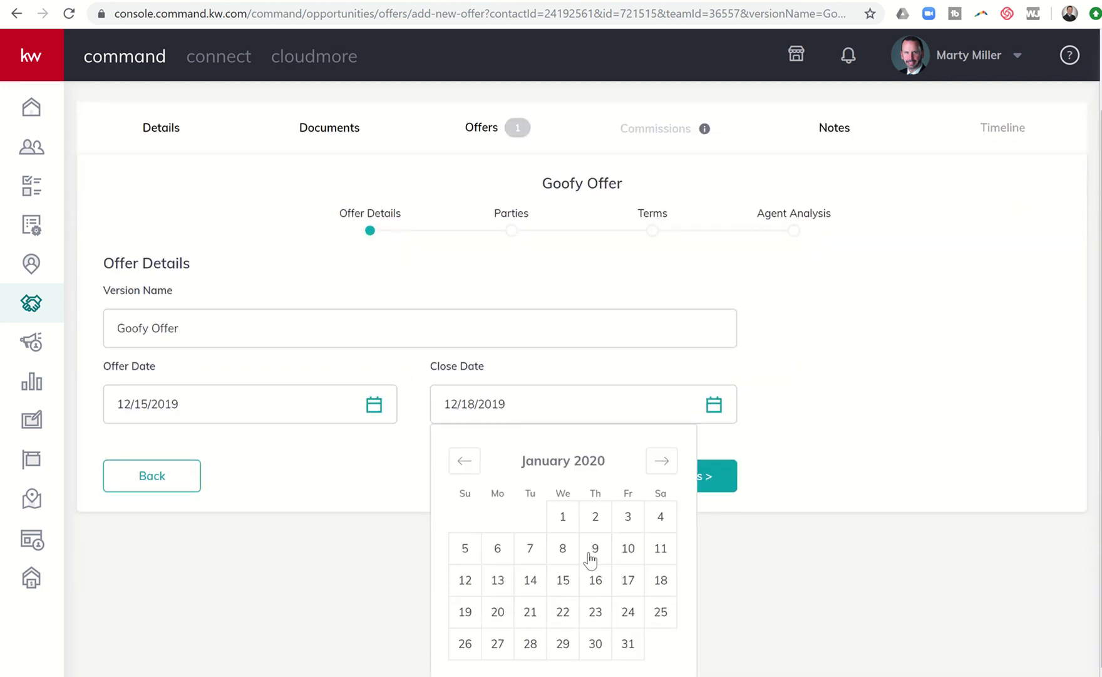
{"action": "left_click", "coordinate": [628, 644]}
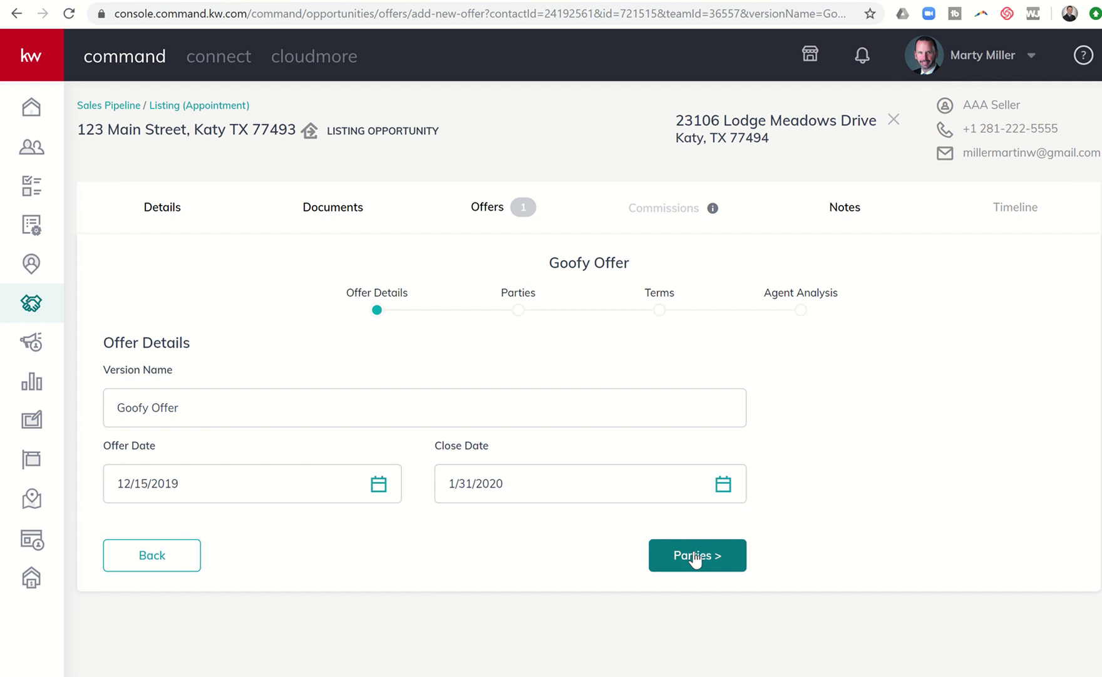
- On the Parties step, enter the buyer's name, e-mail address and phone number
{"action": "left_click", "coordinate": [689, 555]}
{"action": "left_click", "coordinate": [161, 441]}
{"action": "type", "text": "Goofy"}
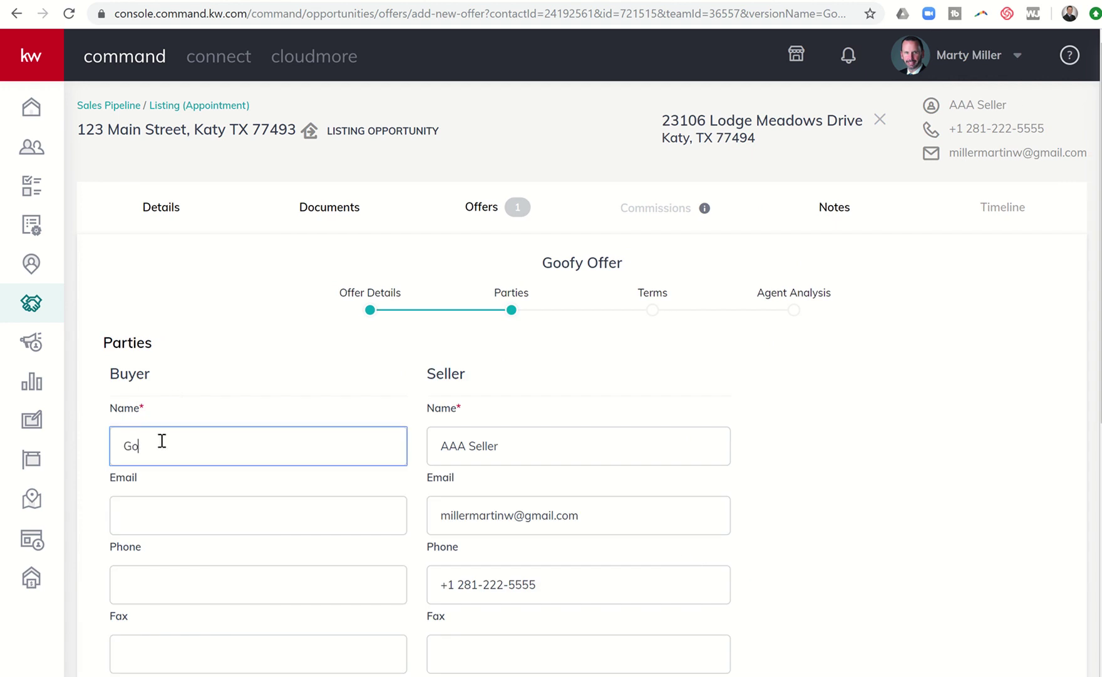
{"action": "key", "text": "Tab"}
{"action": "type", "text": "Fo"}
{"action": "key", "text": "BackSpace"}
{"action": "key", "text": "BackSpace"}
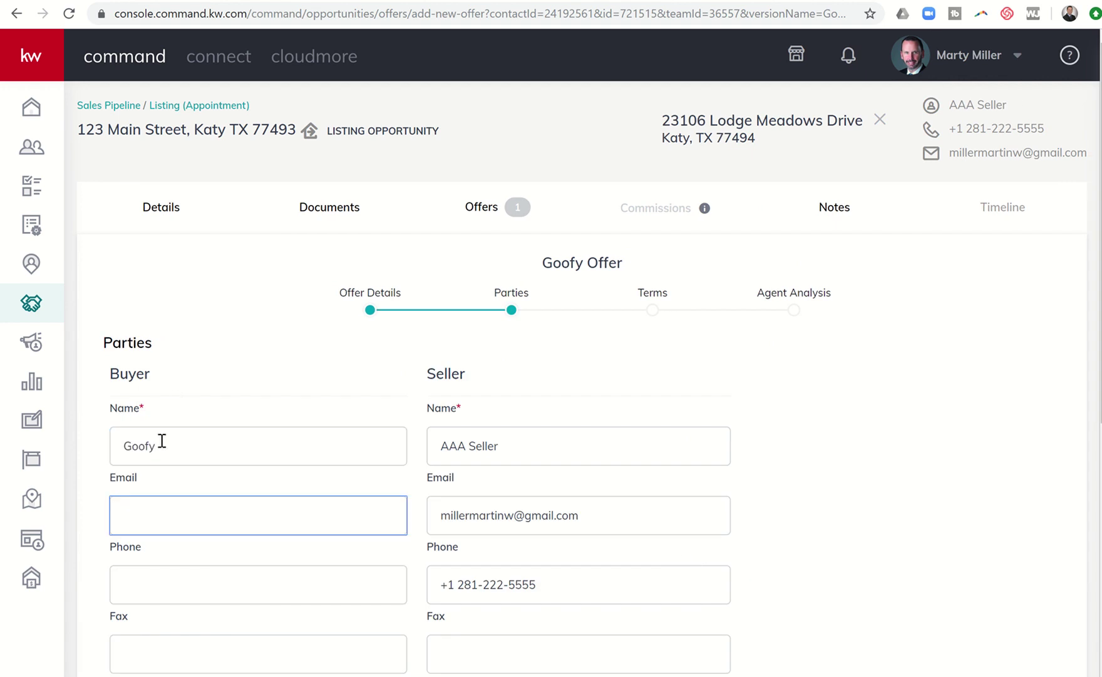
{"action": "type", "text": "Goofy@"}
{"action": "type", "text": "Goog"}
{"action": "type", "text": "y.com"}
{"action": "scroll", "coordinate": [159, 440], "scroll_direction": "down", "scroll_amount": 3}
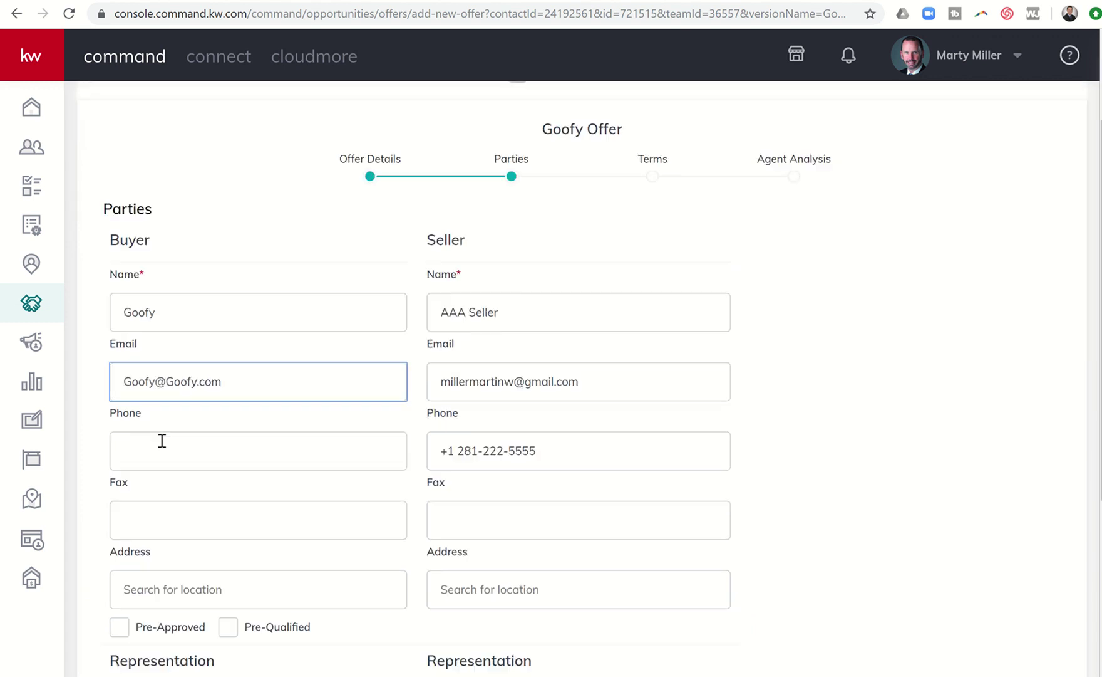
{"action": "left_click", "coordinate": [156, 432]}
{"action": "type", "text": "281-"}
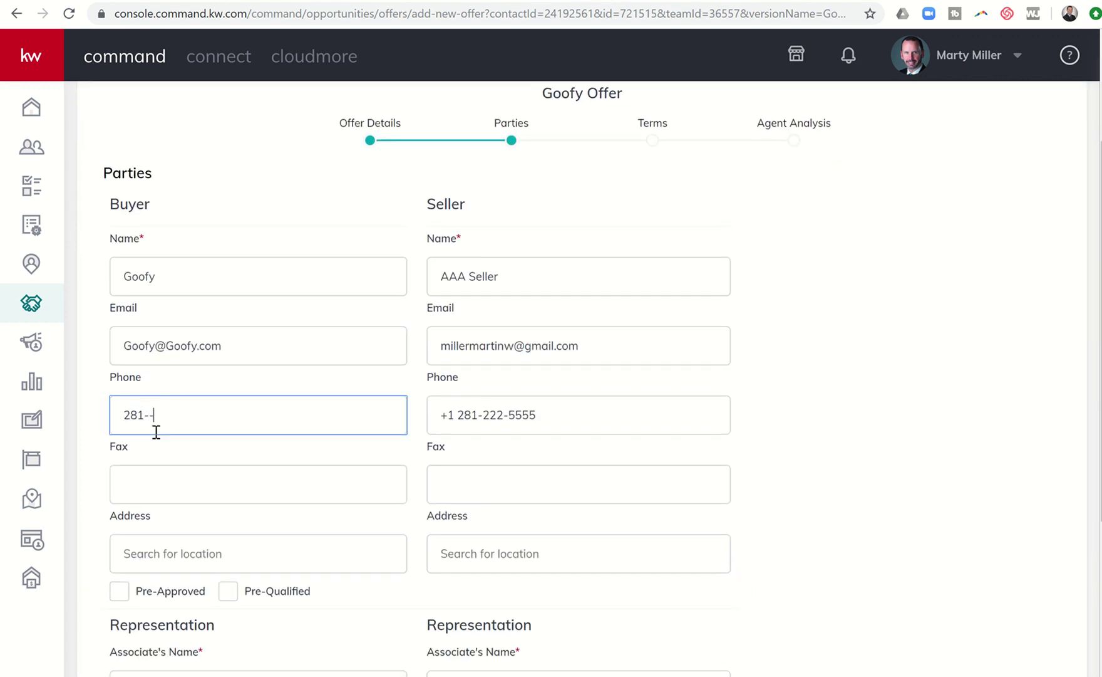
{"action": "type", "text": "555-4545"}
- Mark the buyer as Pre-Approved and enter the buyer agent's name, e-mail and phone
{"action": "scroll", "coordinate": [156, 431], "scroll_direction": "down", "scroll_amount": 3}
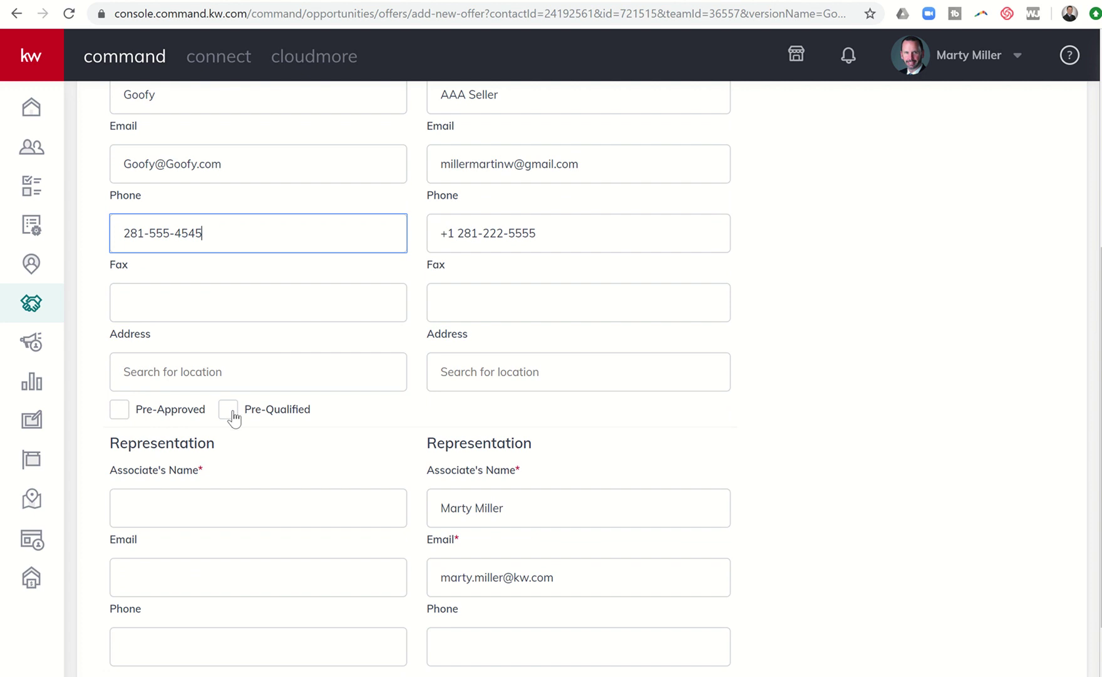
{"action": "left_click", "coordinate": [120, 413]}
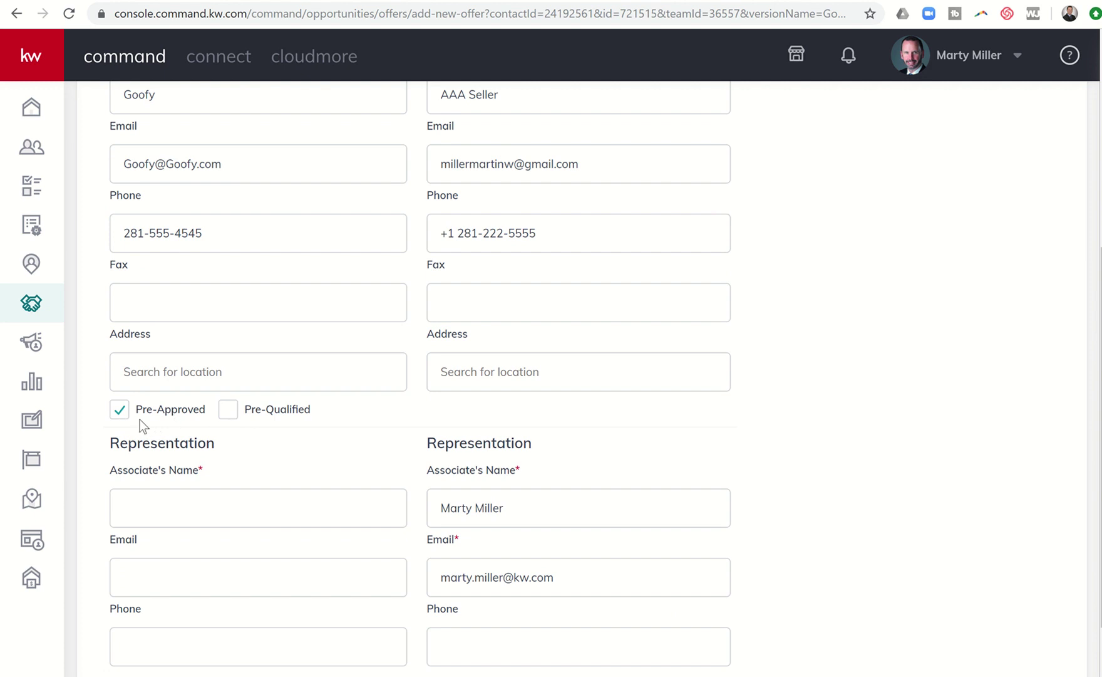
{"action": "scroll", "coordinate": [134, 412], "scroll_direction": "down", "scroll_amount": 1}
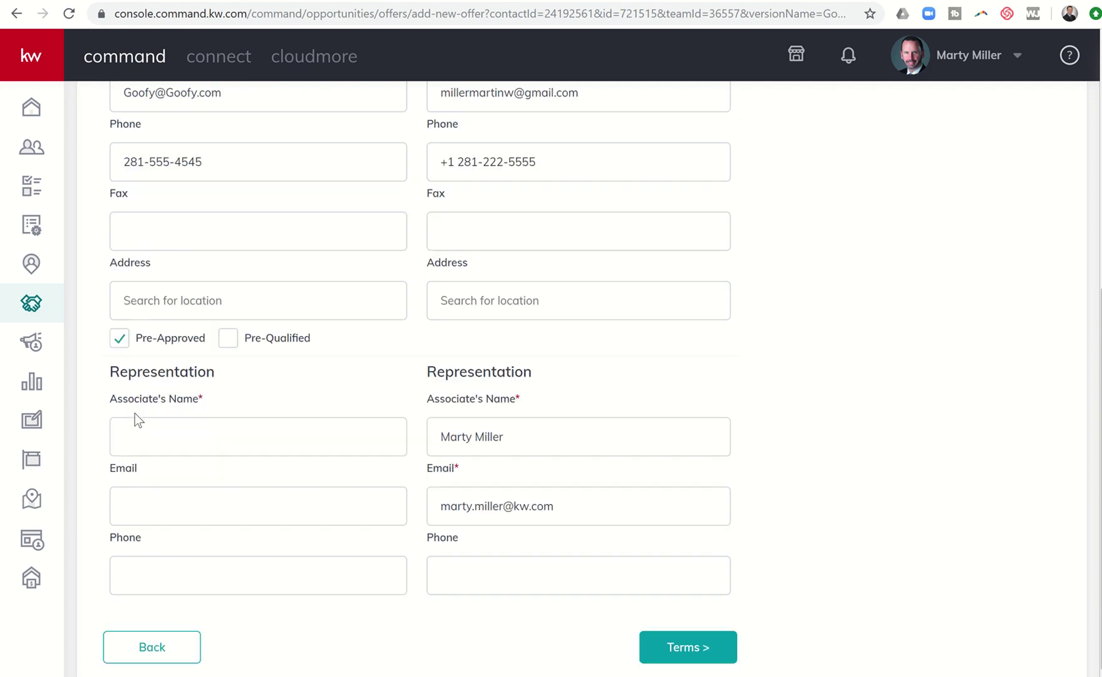
{"action": "left_click", "coordinate": [133, 420]}
{"action": "type", "text": "Adam Agent"}
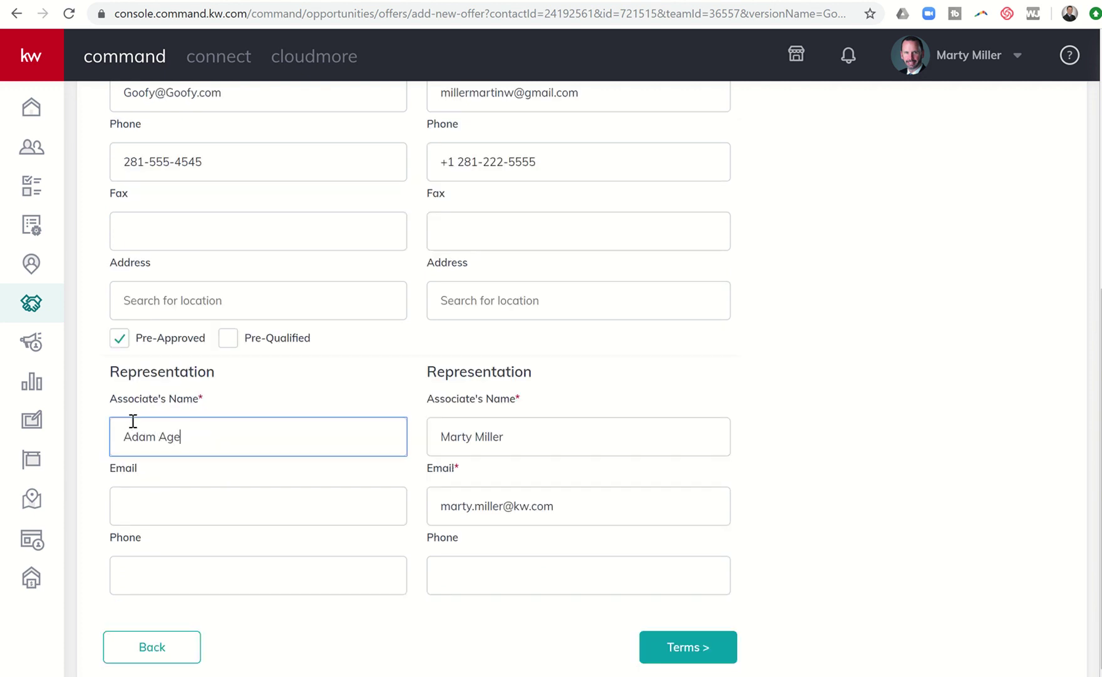
{"action": "key", "text": "Tab"}
{"action": "type", "text": "Adam@"}
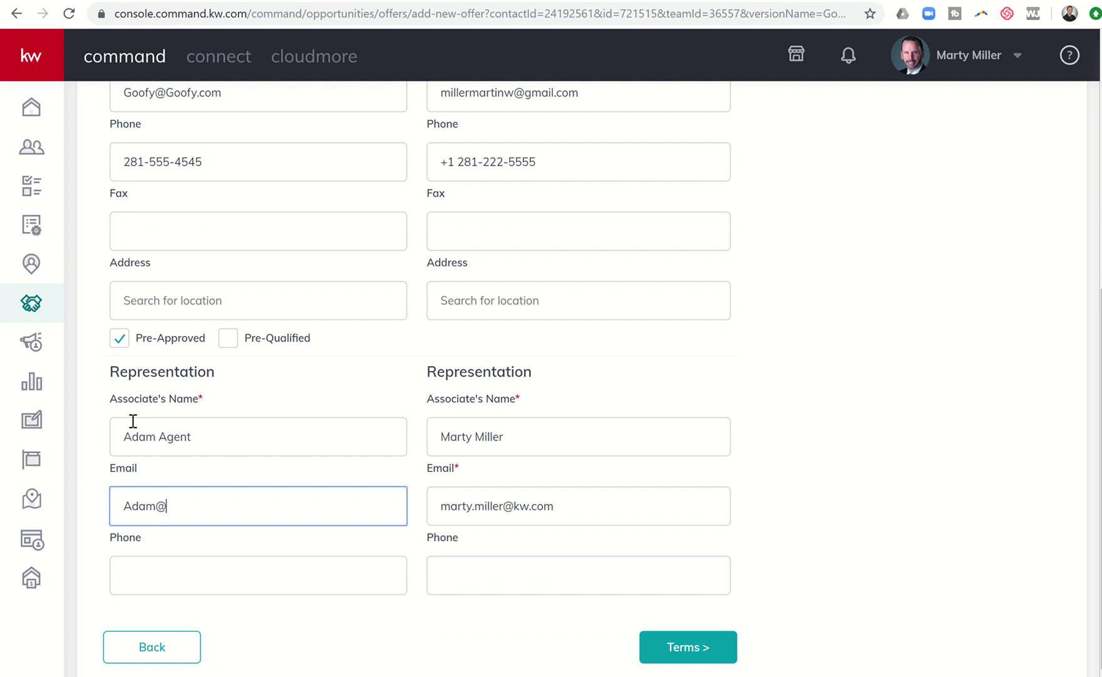
{"action": "type", "text": "Agent.com"}
{"action": "key", "text": "Tab"}
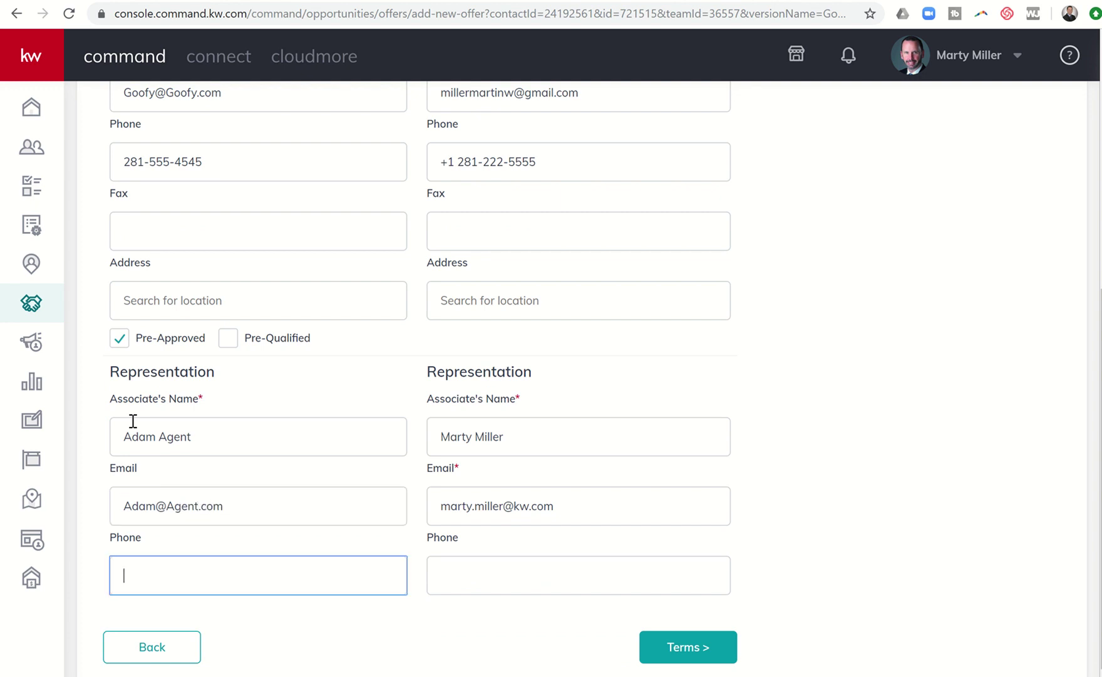
{"action": "type", "text": "281-555-6666"}
- Enter the seller agent's phone number in the Representation section
{"action": "scroll", "coordinate": [132, 420], "scroll_direction": "up", "scroll_amount": 3}
{"action": "scroll", "coordinate": [457, 335], "scroll_direction": "down", "scroll_amount": 3}
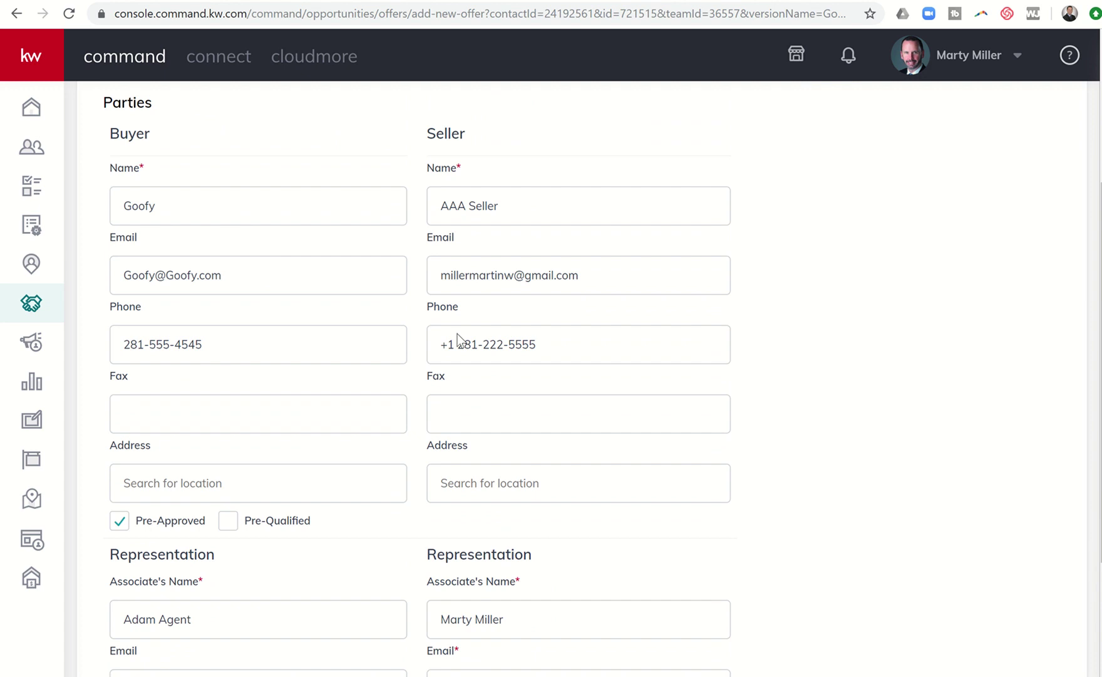
{"action": "scroll", "coordinate": [461, 340], "scroll_direction": "down", "scroll_amount": 2}
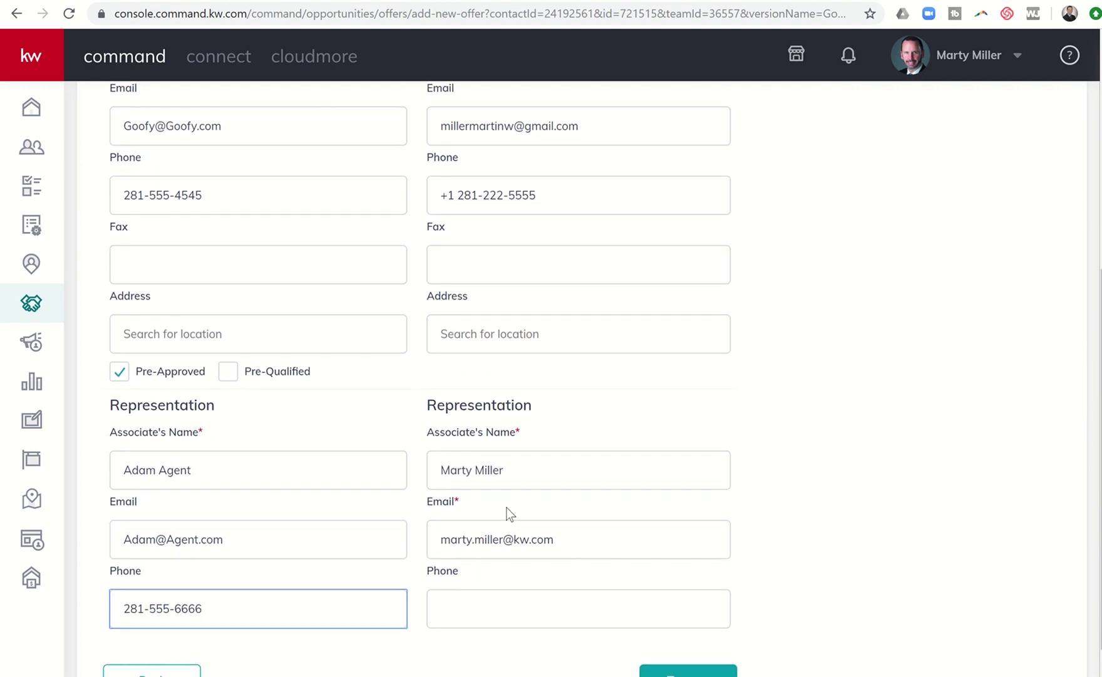
{"action": "scroll", "coordinate": [494, 533], "scroll_direction": "down", "scroll_amount": 1}
{"action": "left_click", "coordinate": [473, 575]}
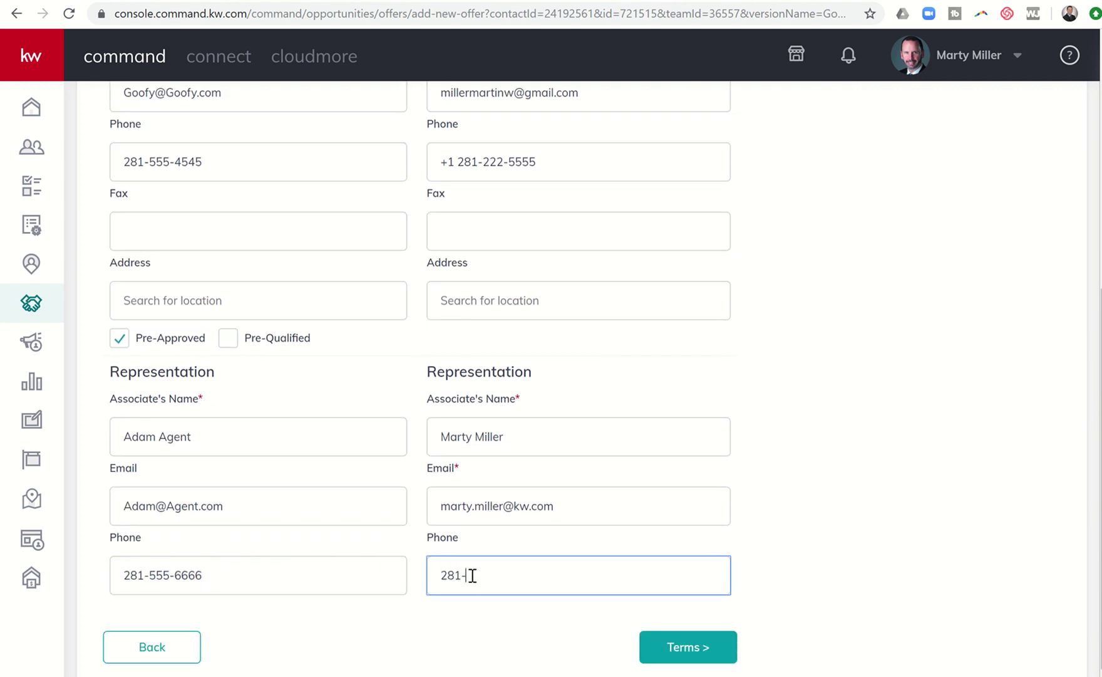
- In Terms, enter cash 30000, finance amount 270000 and 1% earnest money
{"action": "left_click", "coordinate": [668, 644]}
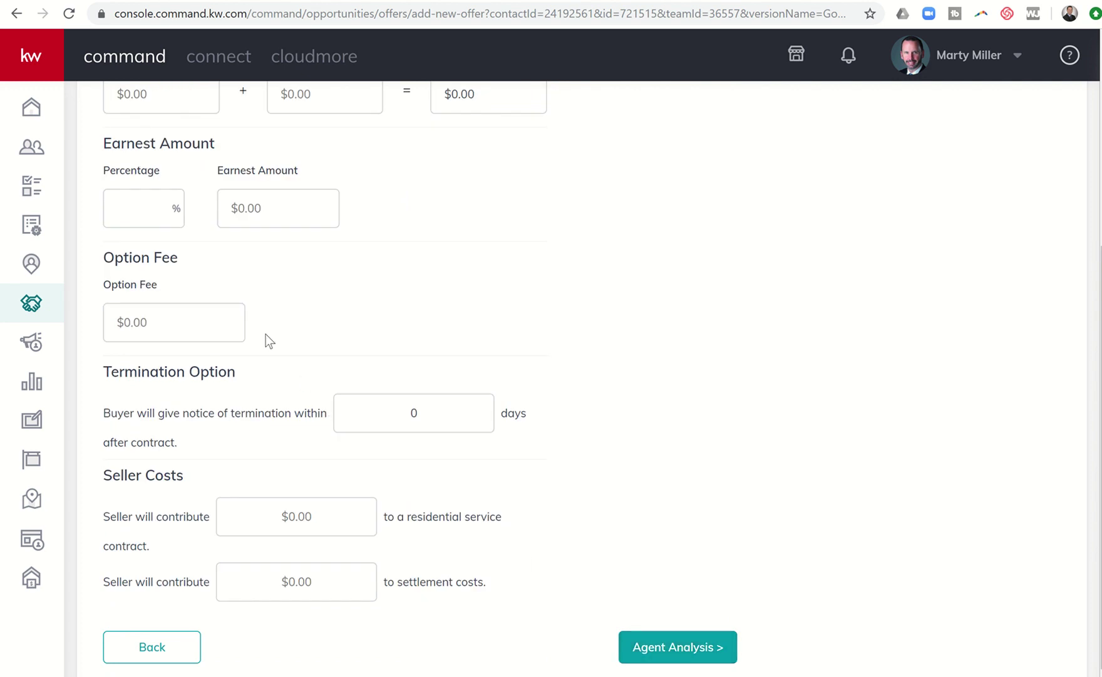
{"action": "scroll", "coordinate": [265, 333], "scroll_direction": "up", "scroll_amount": 2}
{"action": "left_click", "coordinate": [178, 228]}
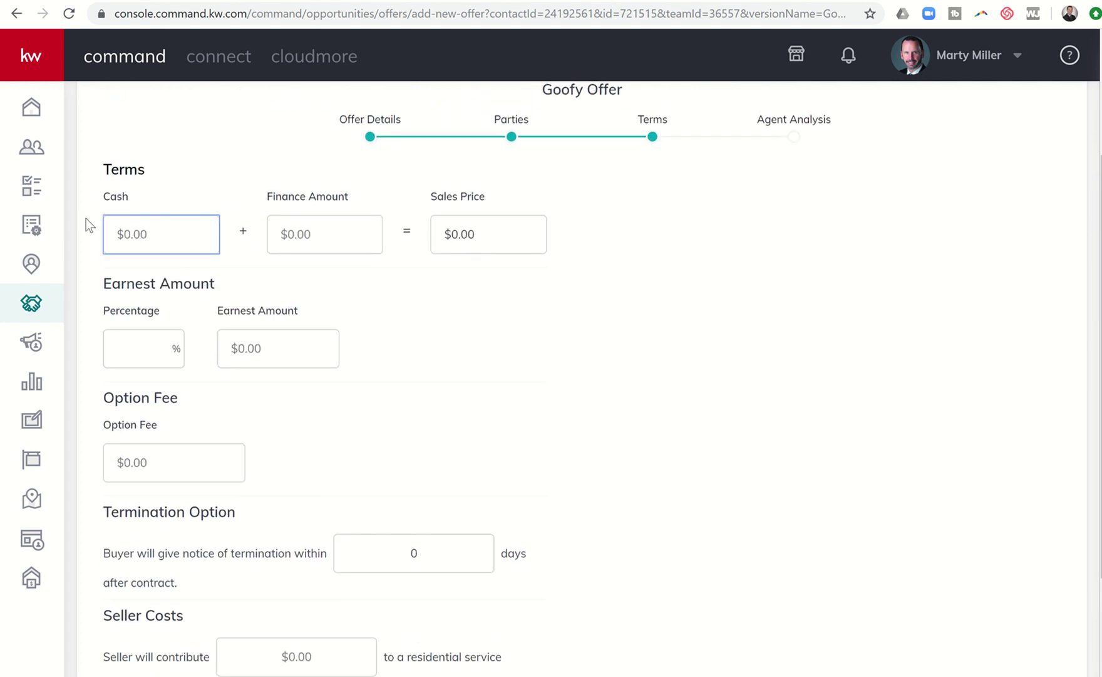
{"action": "type", "text": "300000"}
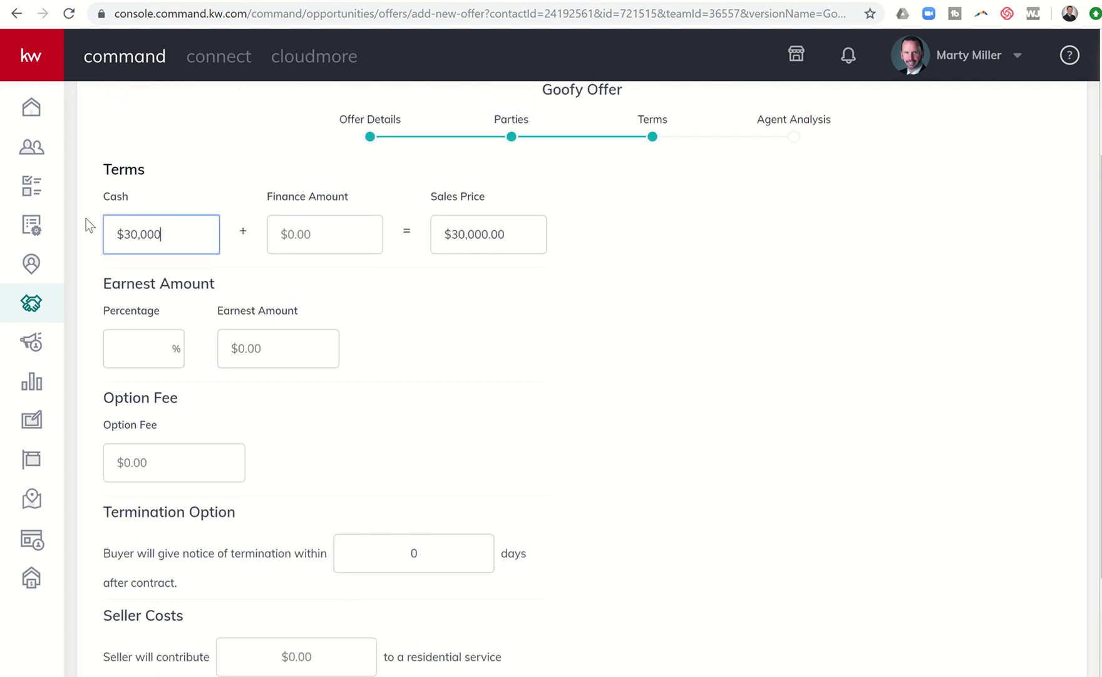
{"action": "key", "text": "Tab"}
{"action": "type", "text": "270000"}
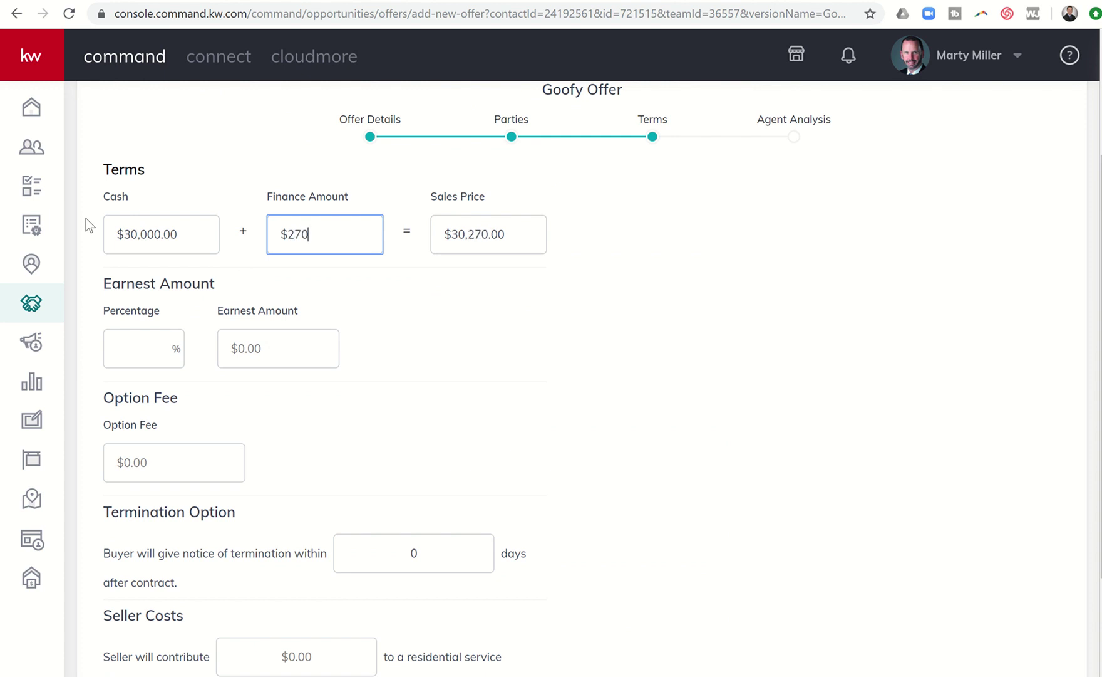
{"action": "left_click", "coordinate": [130, 342]}
{"action": "type", "text": "1"}
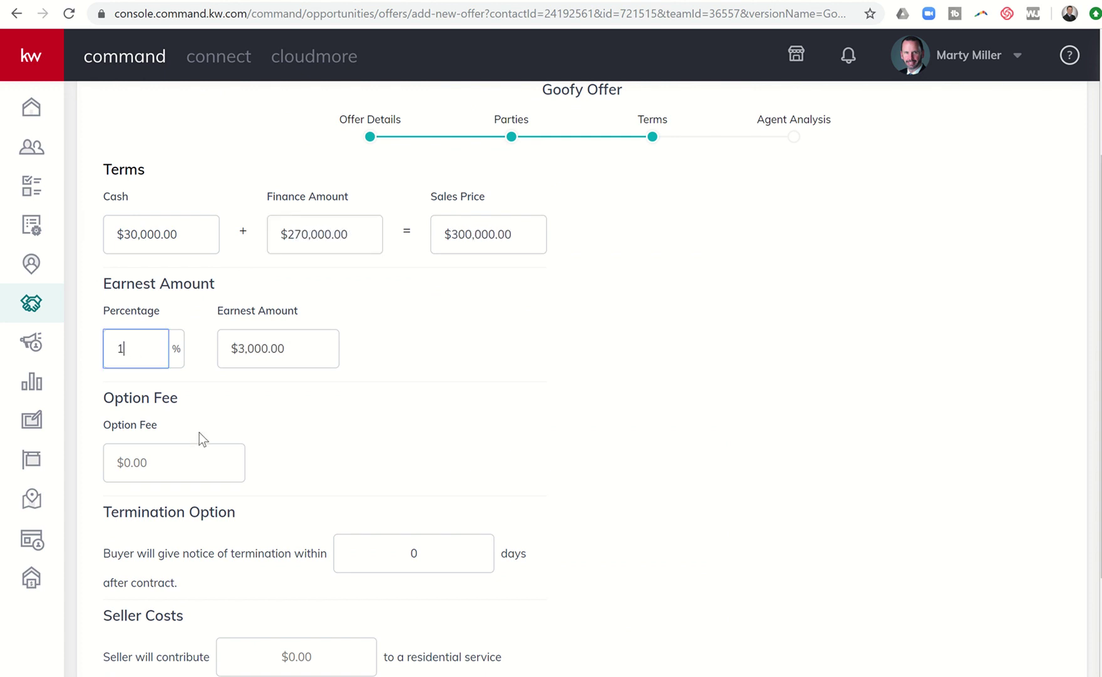
- Set the $200 option fee, 7-day termination and $600 service contract contribution
{"action": "scroll", "coordinate": [196, 419], "scroll_direction": "down", "scroll_amount": 2}
{"action": "left_click", "coordinate": [185, 375]}
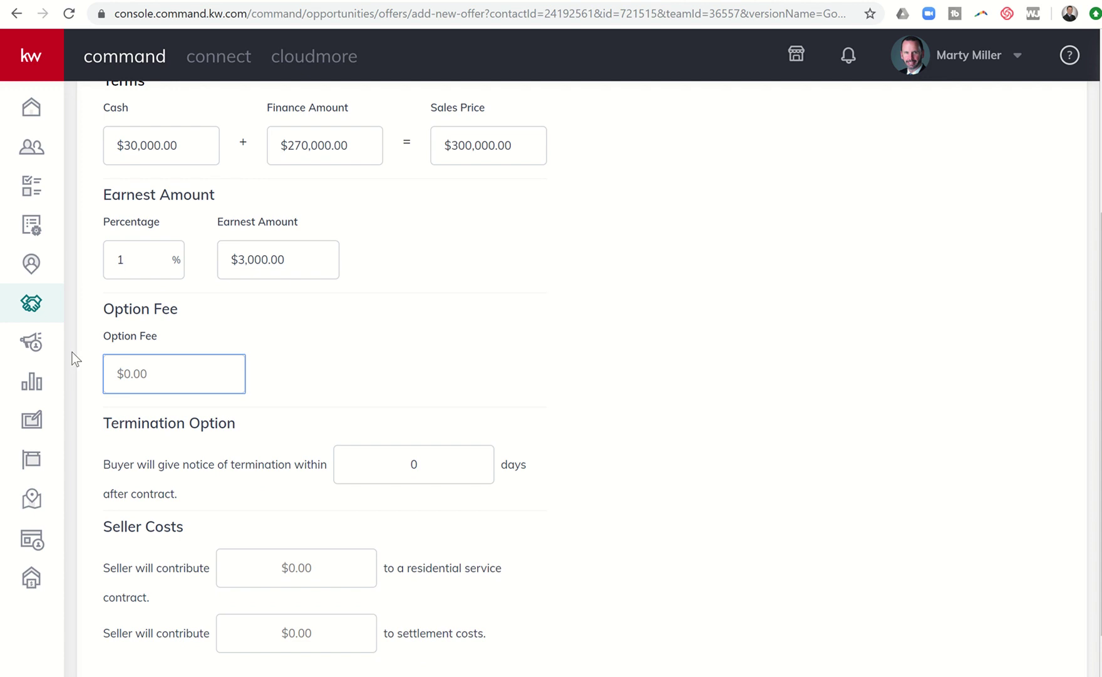
{"action": "type", "text": "$200"}
{"action": "left_click", "coordinate": [437, 471]}
{"action": "type", "text": "7"}
{"action": "scroll", "coordinate": [349, 464], "scroll_direction": "down", "scroll_amount": 1}
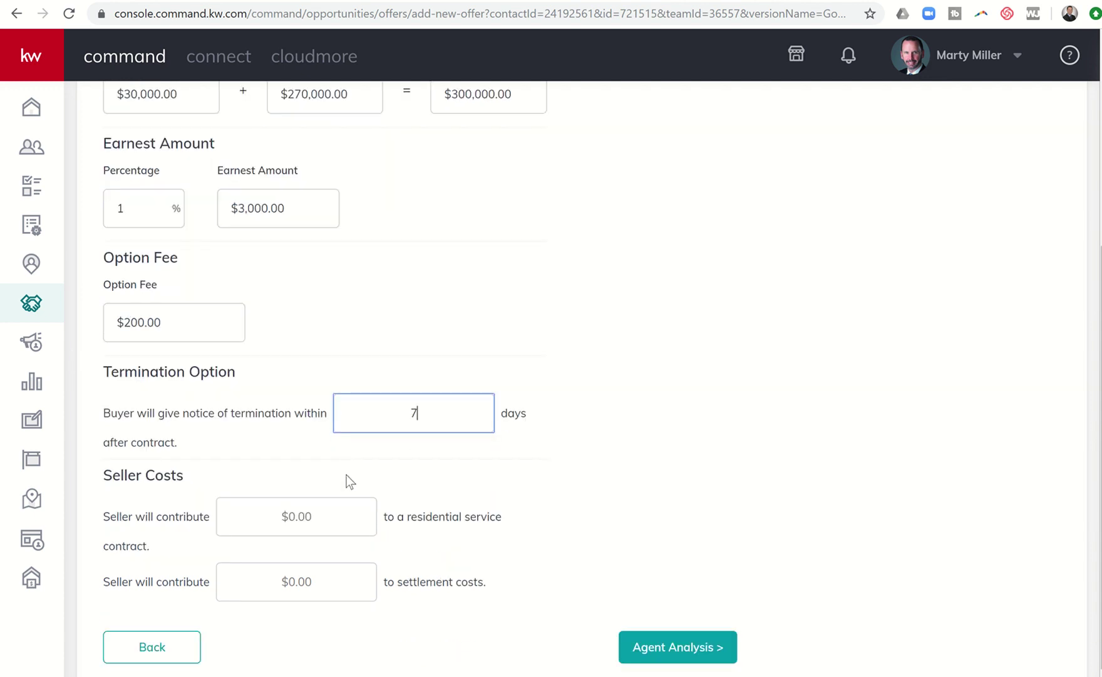
{"action": "left_click", "coordinate": [232, 513]}
{"action": "type", "text": "$60000"}
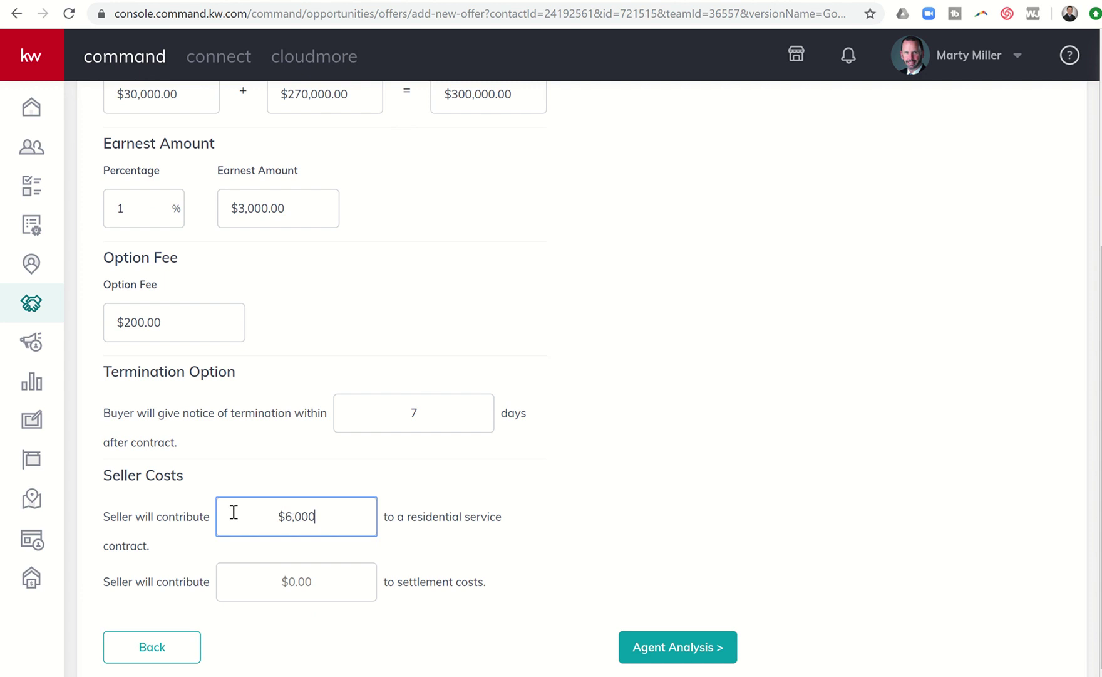
{"action": "key", "text": "BackSpace"}
{"action": "left_click", "coordinate": [330, 590]}
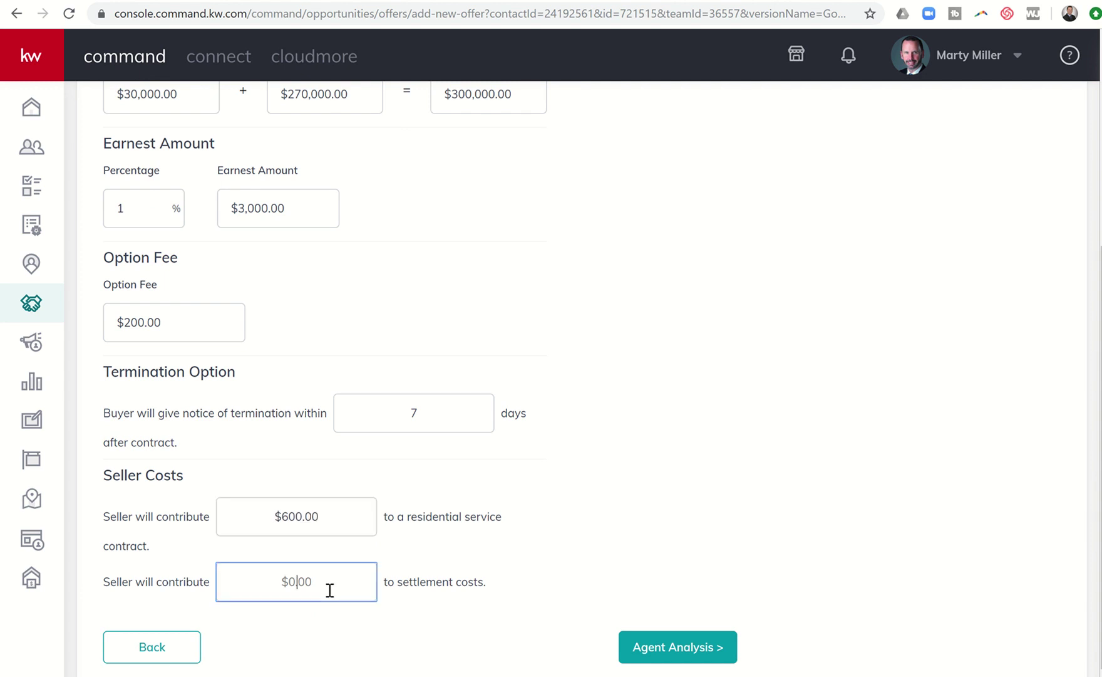
{"action": "left_click", "coordinate": [659, 648]}
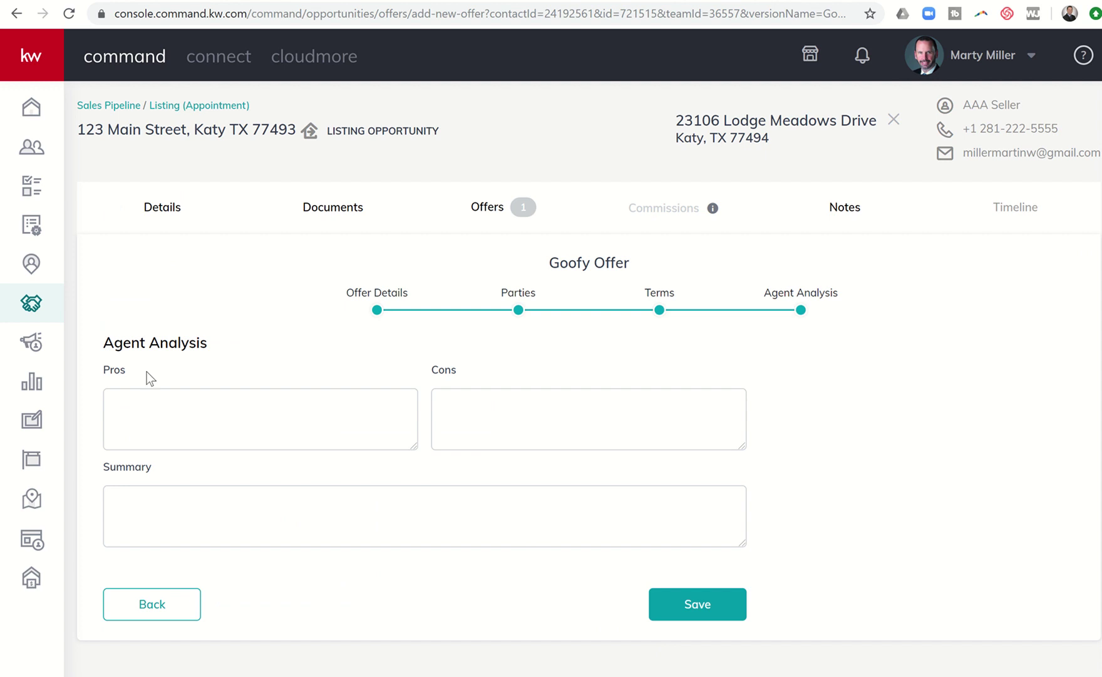
- Write the pros 'Full list offer, no closing costs asked for.' and cons about the January close
{"action": "left_click", "coordinate": [151, 409]}
{"action": "type", "text": "Full"}
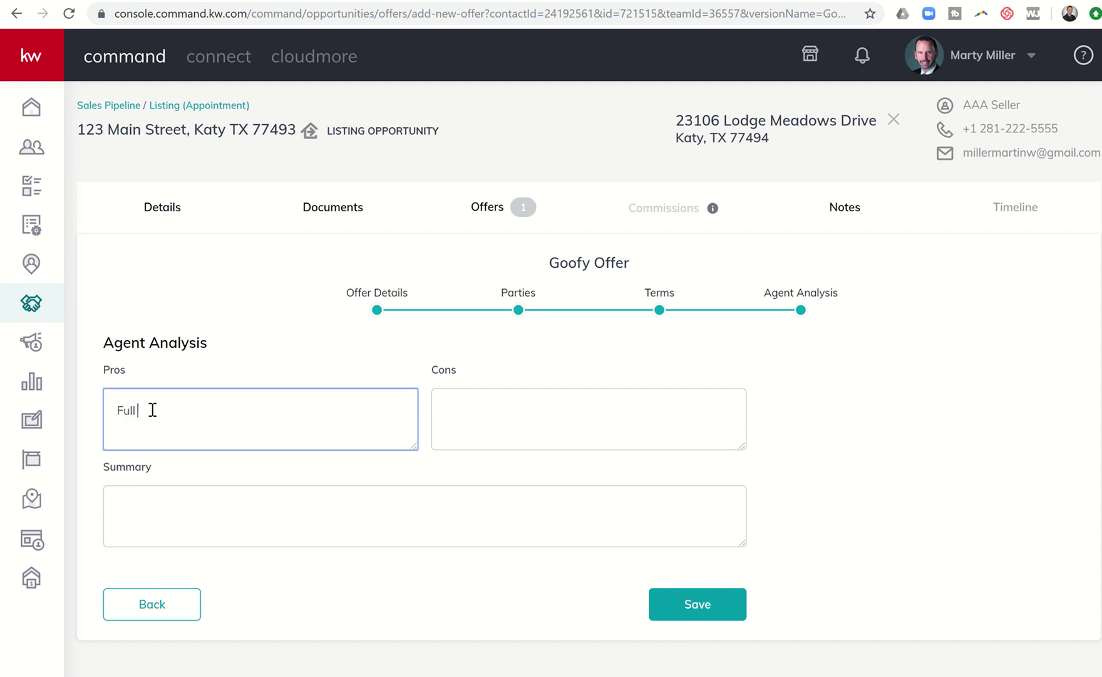
{"action": "type", "text": " list offer, no closing costs askd"}
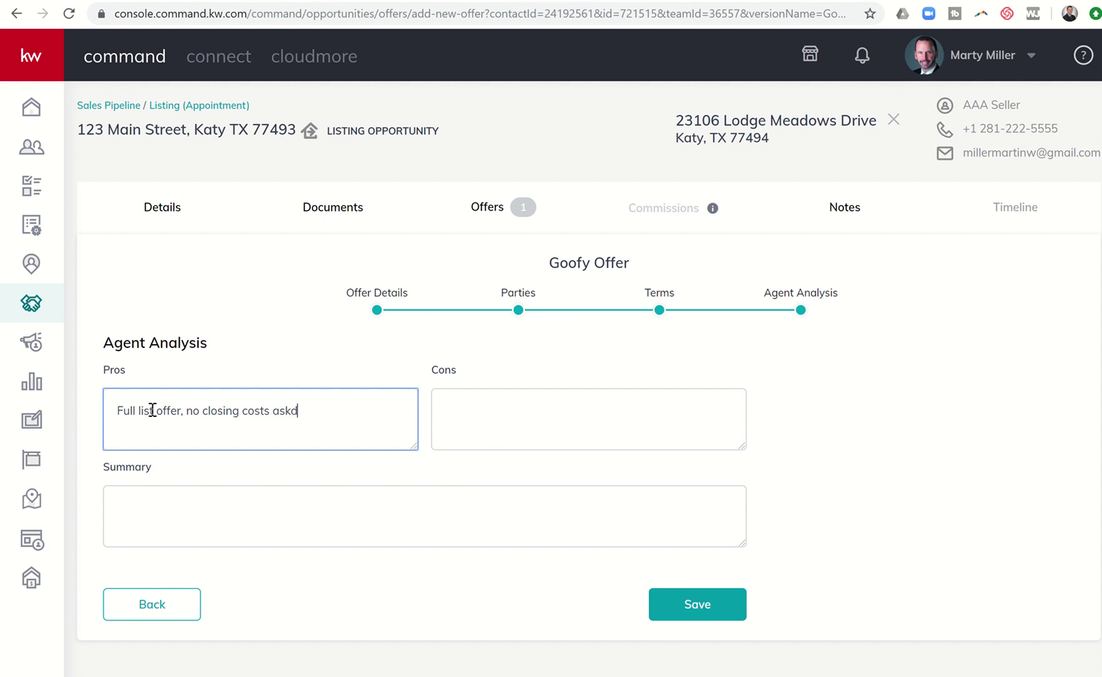
{"action": "key", "text": "BackSpace"}
{"action": "type", "text": "ed for."}
{"action": "key", "text": "Tab"}
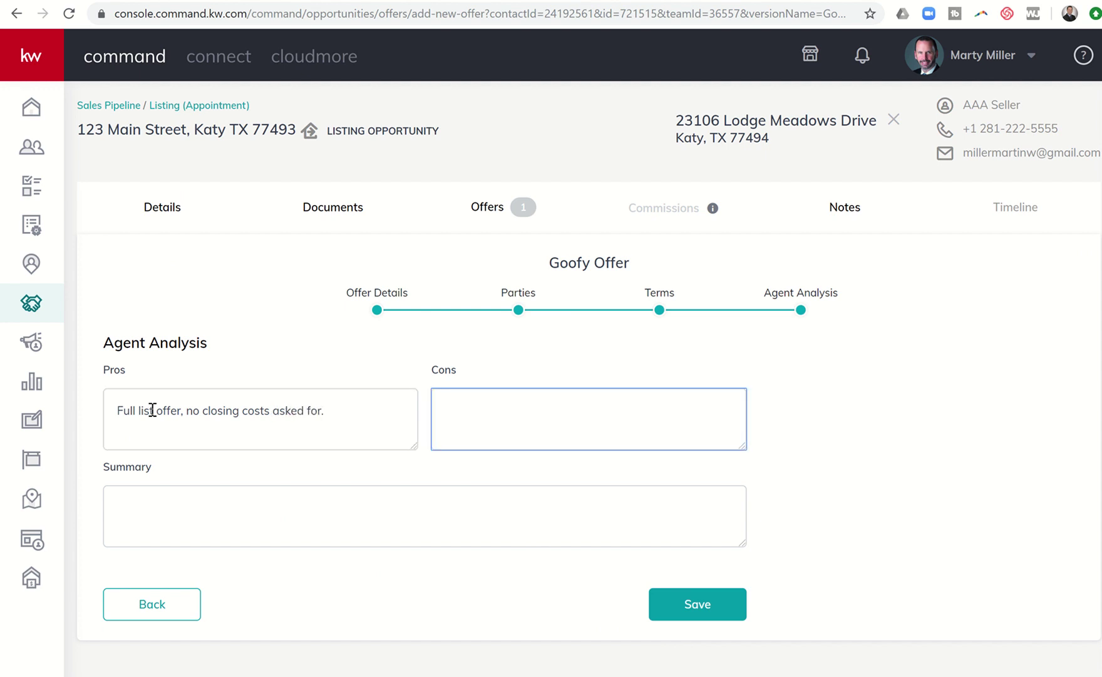
{"action": "type", "text": "Lo"}
{"action": "key", "text": "BackSpace"}
{"action": "key", "text": "BackSpace"}
{"action": "type", "text": "Takes us into January for the"}
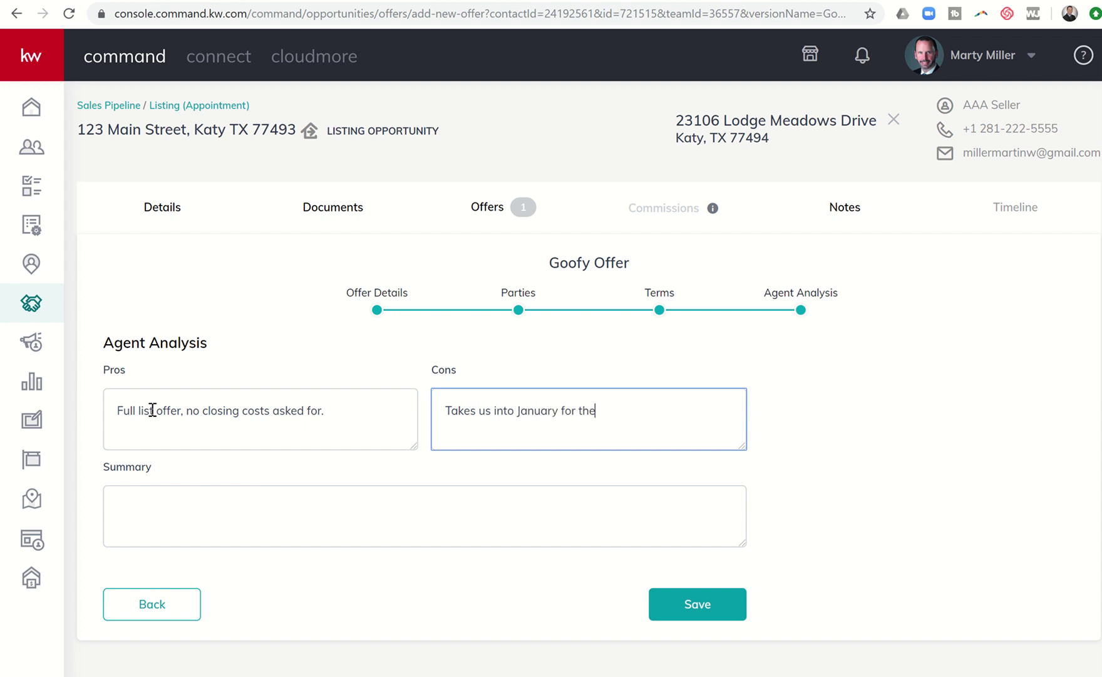
{"action": "type", "text": " close date."}
- Write the summary note comparing this offer's appraisal with the quicker cash offer
{"action": "key", "text": "Tab"}
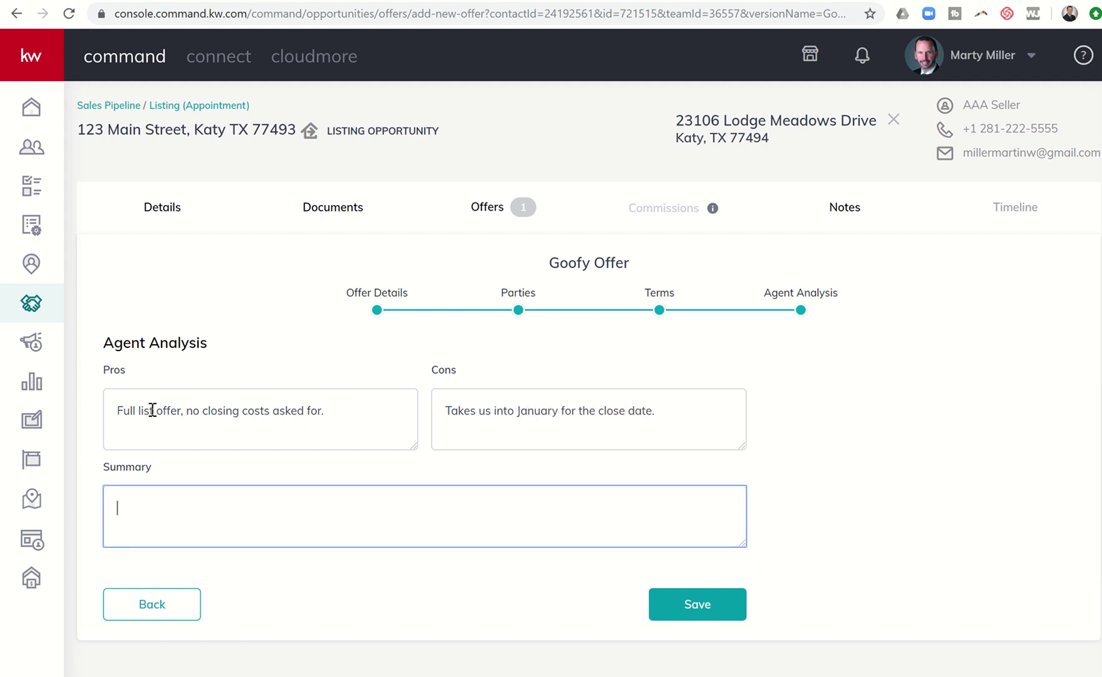
{"action": "type", "text": "Definitely think we should c"}
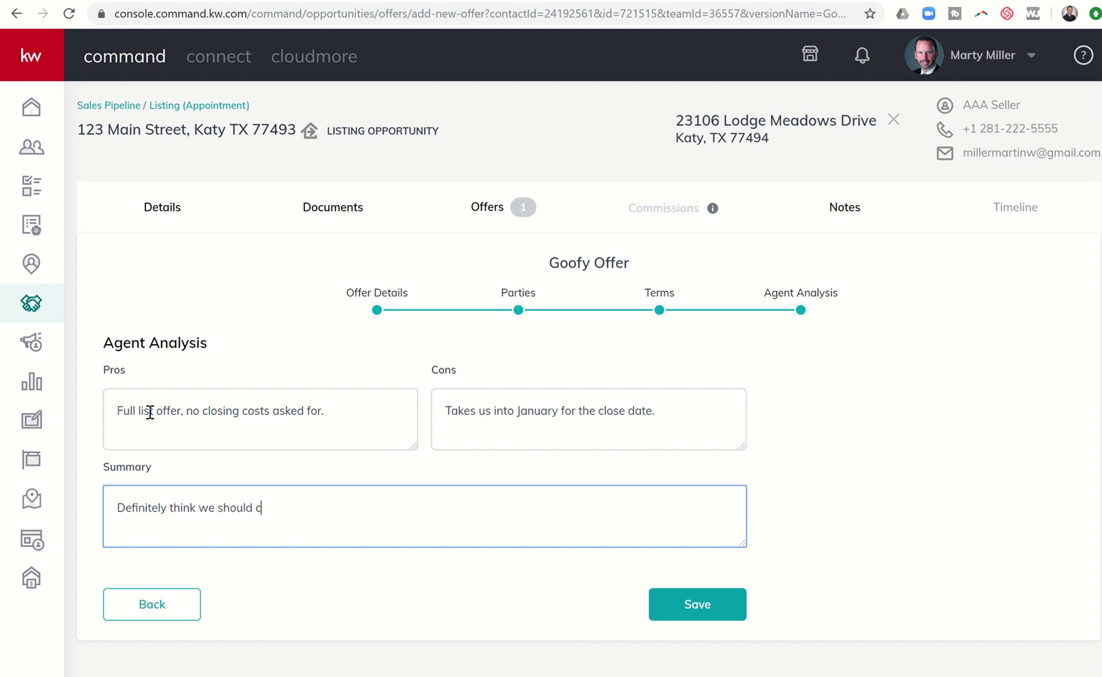
{"action": "type", "text": "onsider it and yet the c"}
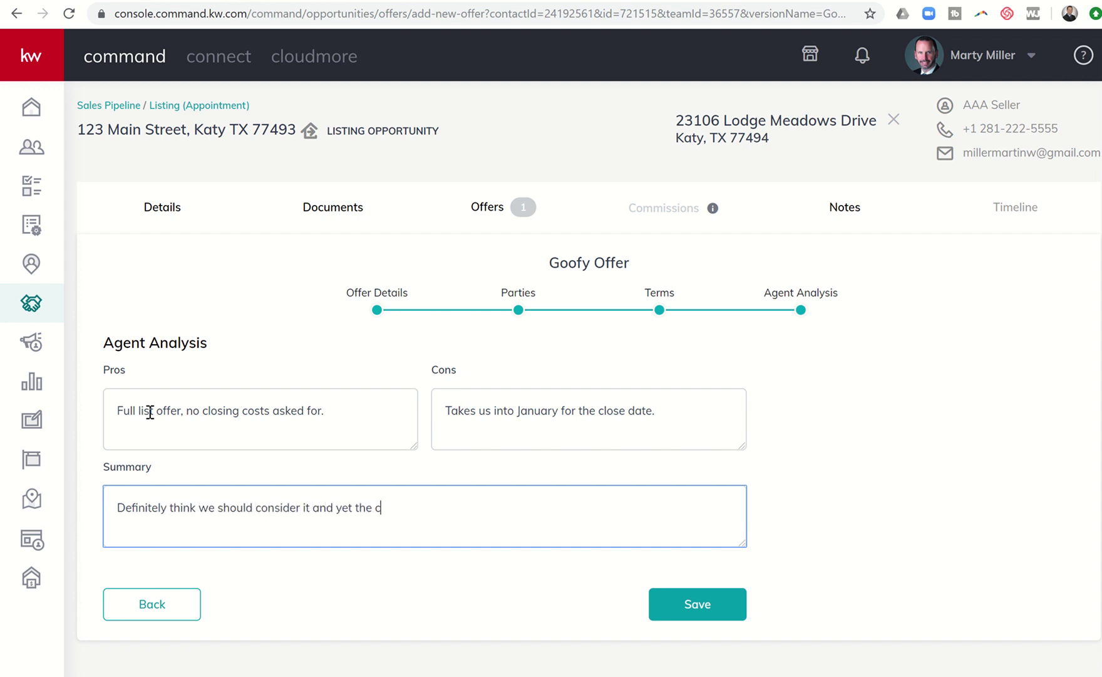
{"action": "type", "text": "ash offer ges"}
{"action": "key", "text": "BackSpace"}
{"action": "key", "text": "BackSpace"}
{"action": "type", "text": "ts us close"}
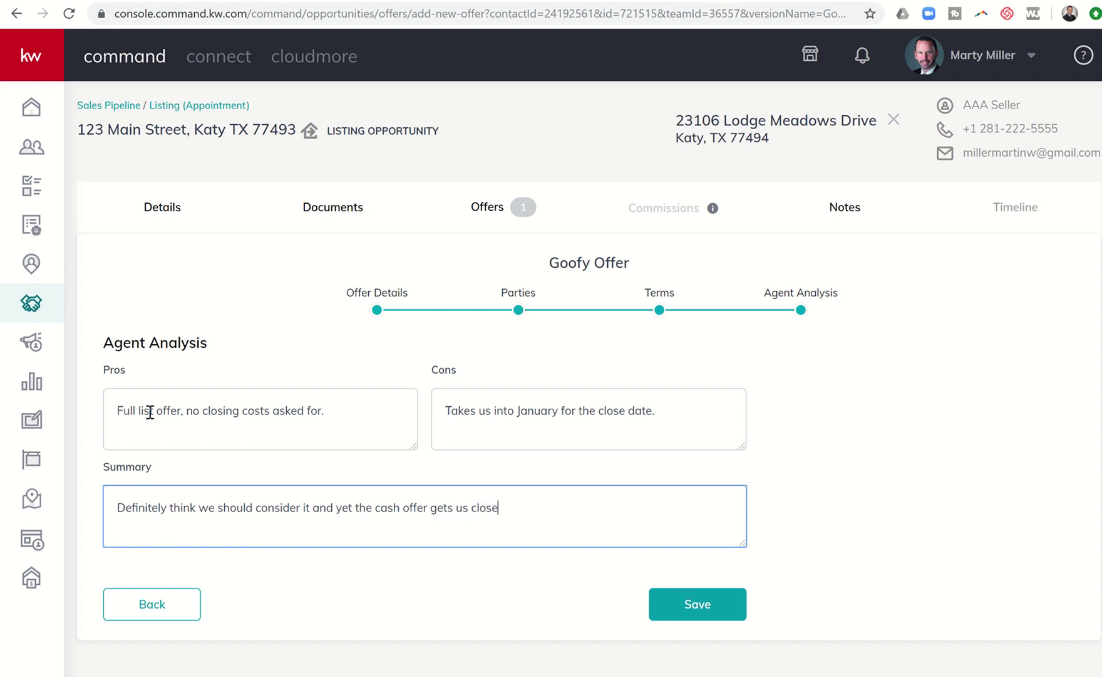
{"action": "type", "text": "d quicker and there'"}
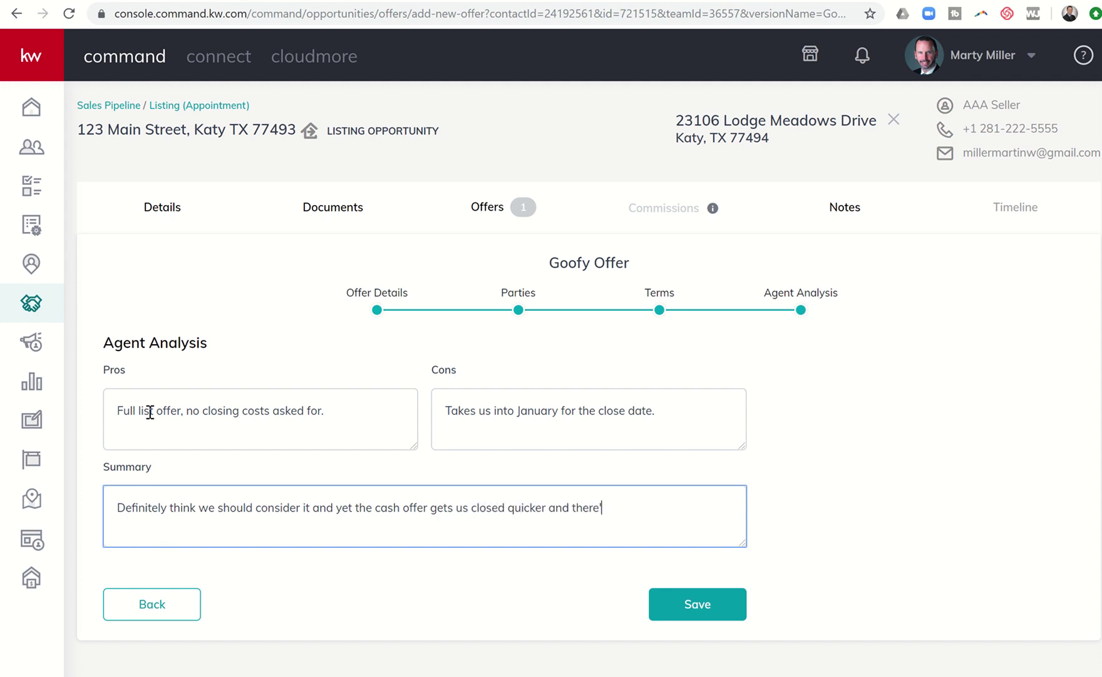
{"action": "type", "text": "s no appraisal on a cash offer where w"}
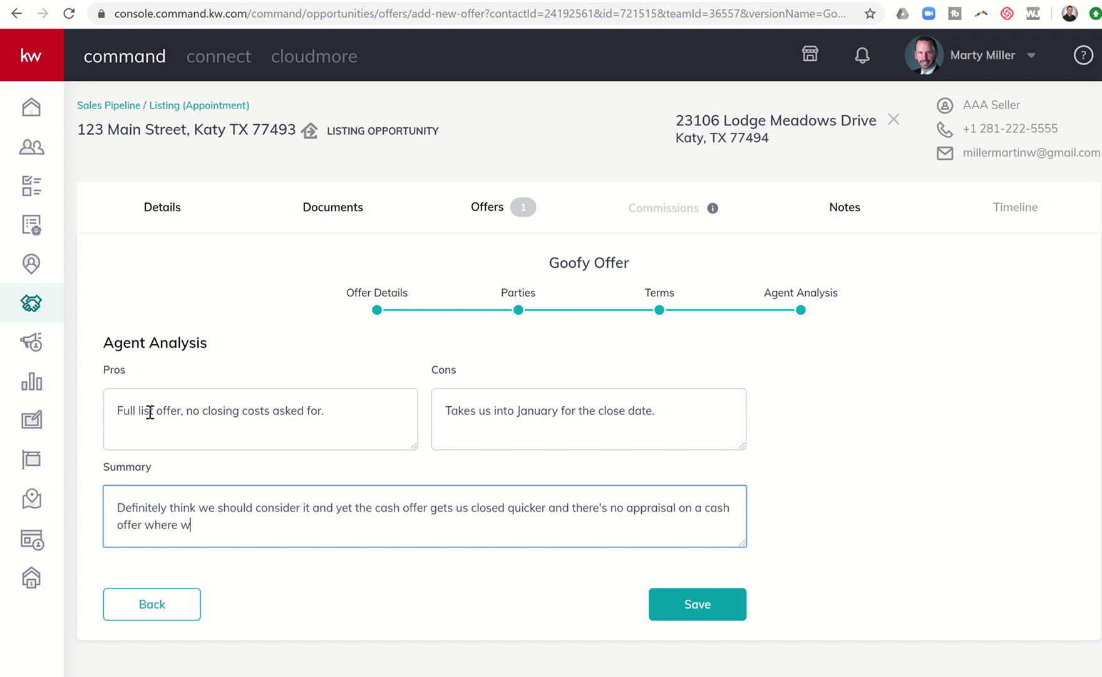
{"action": "type", "text": "his offer would have an appria"}
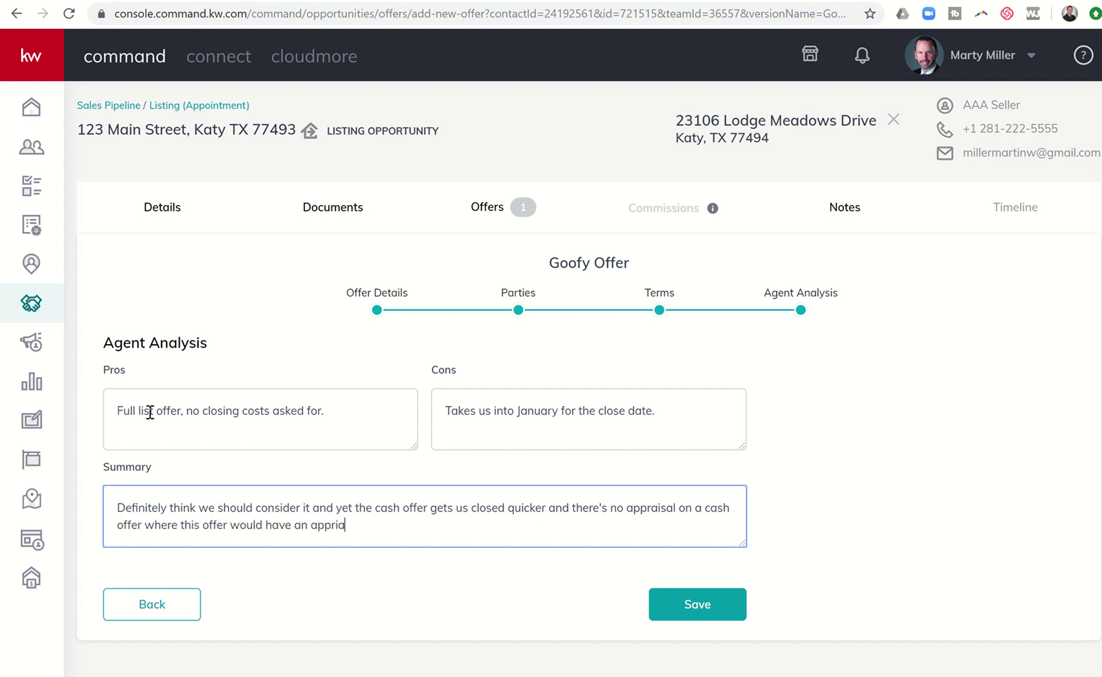
{"action": "key", "text": "BackSpace"}
{"action": "key", "text": "BackSpace"}
{"action": "type", "text": "aisal associated with."}
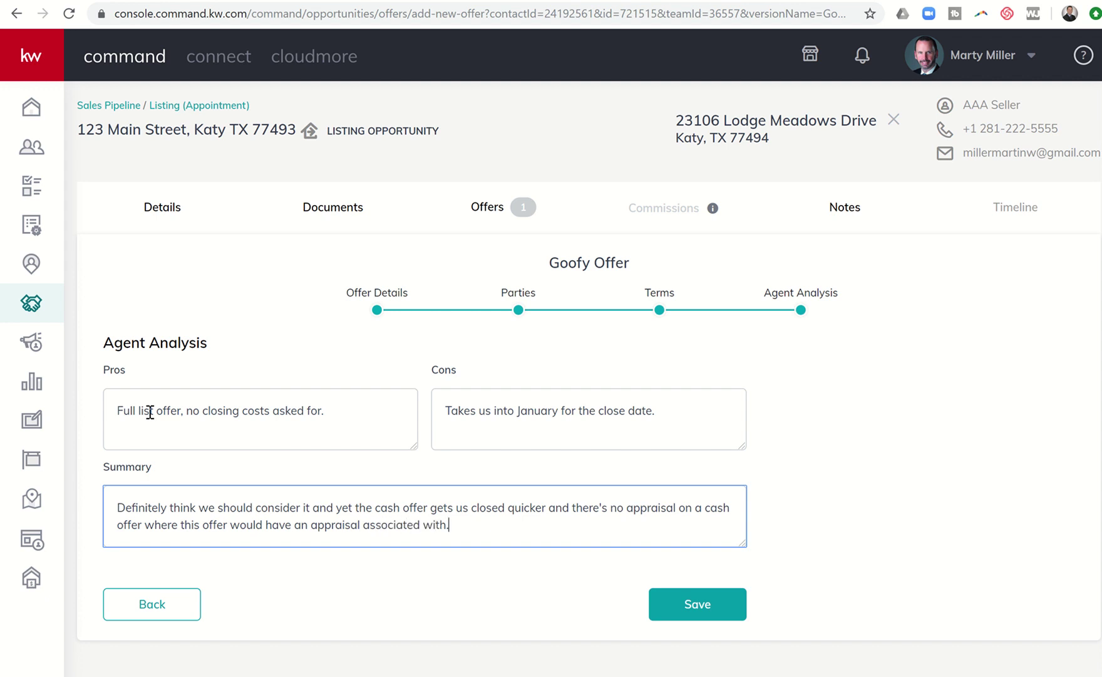
- Save the Goofy Offer and review both offers on the Offer Timeline
{"action": "left_click", "coordinate": [669, 616]}
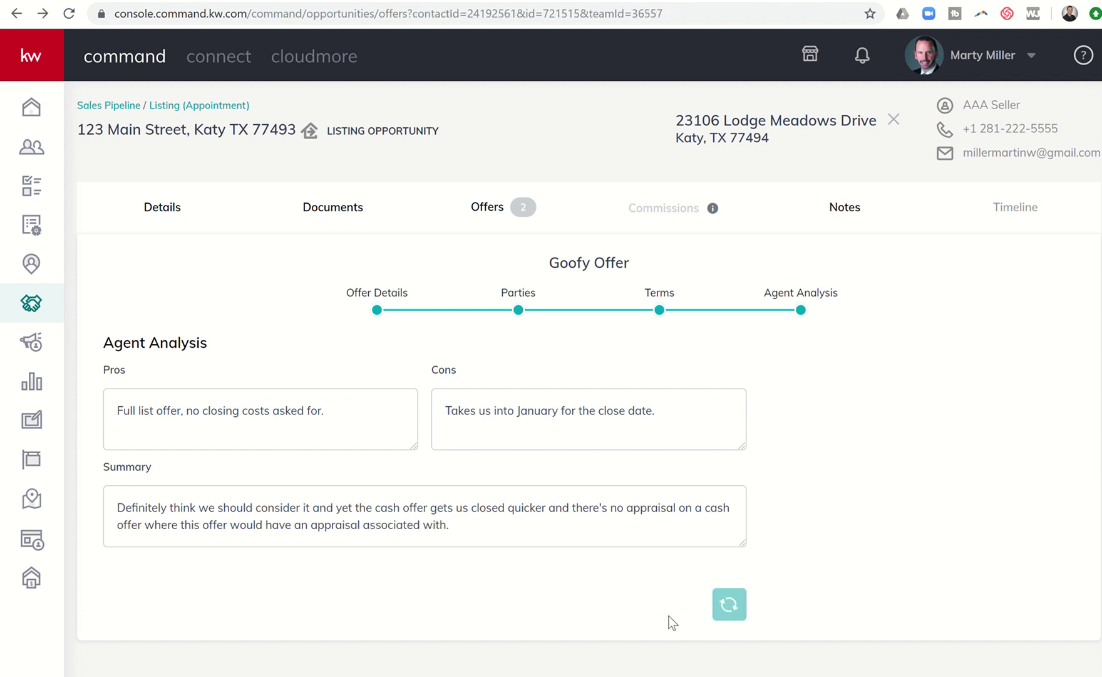
{"action": "scroll", "coordinate": [482, 445], "scroll_direction": "down", "scroll_amount": 2}
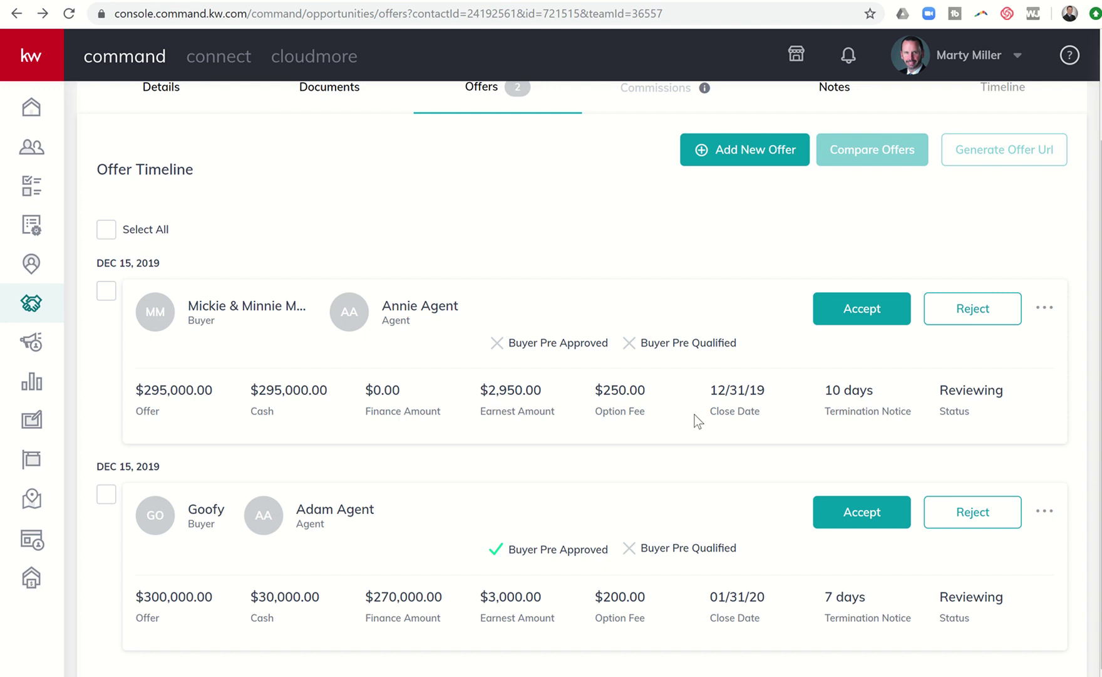
{"action": "scroll", "coordinate": [696, 421], "scroll_direction": "up", "scroll_amount": 2}
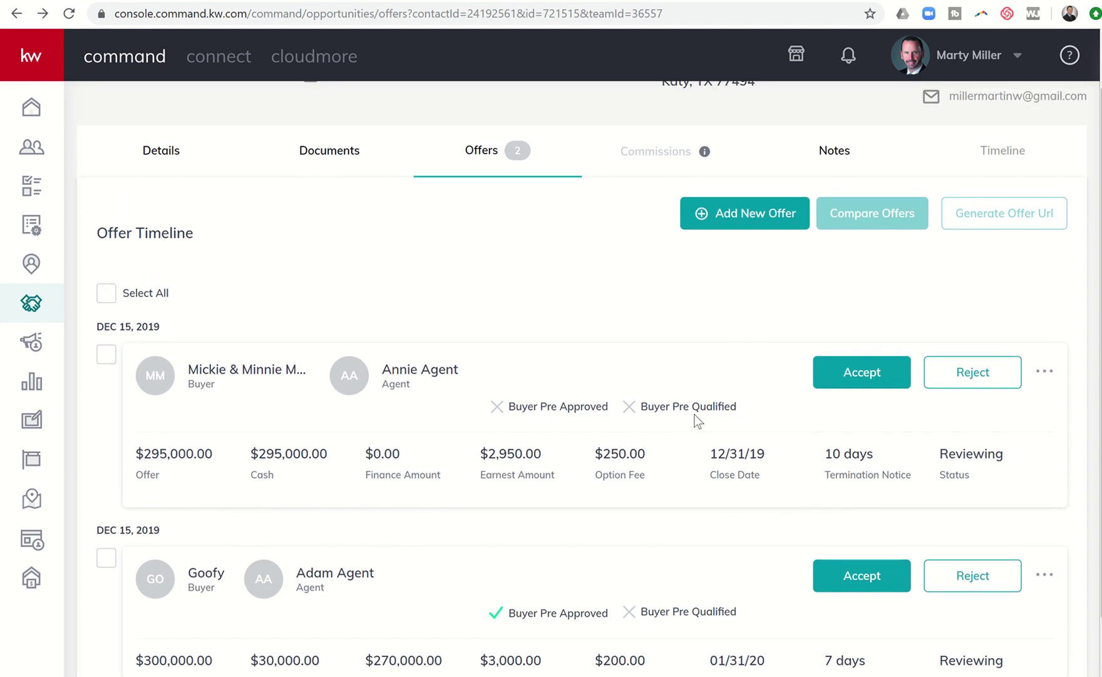
{"action": "scroll", "coordinate": [696, 421], "scroll_direction": "down", "scroll_amount": 1}
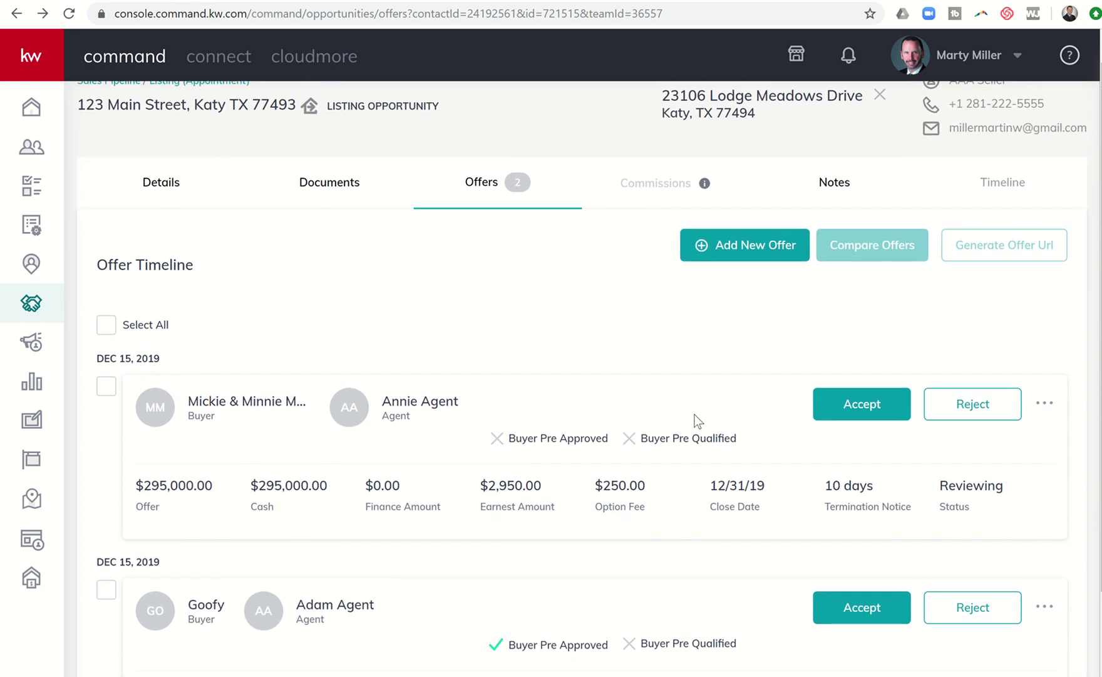